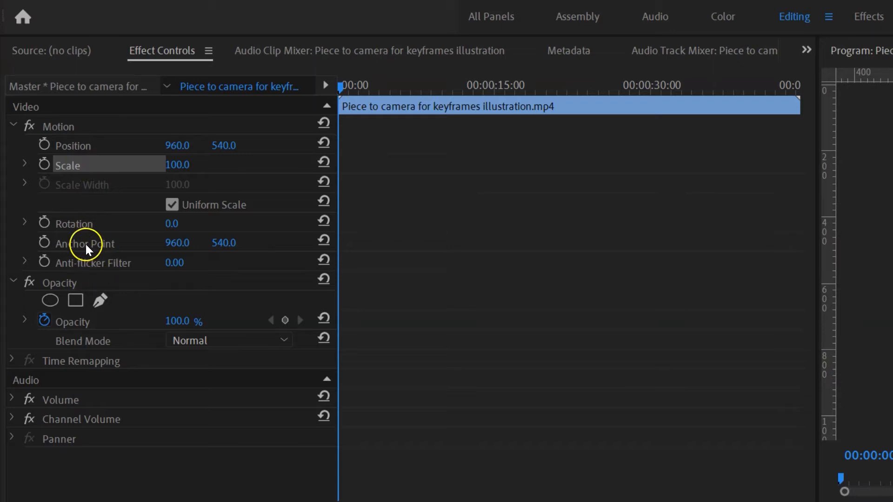
Move the clip's Anchor Point in the preview onto the woman's face, at about 1016.1, 196.4.
click(85, 242)
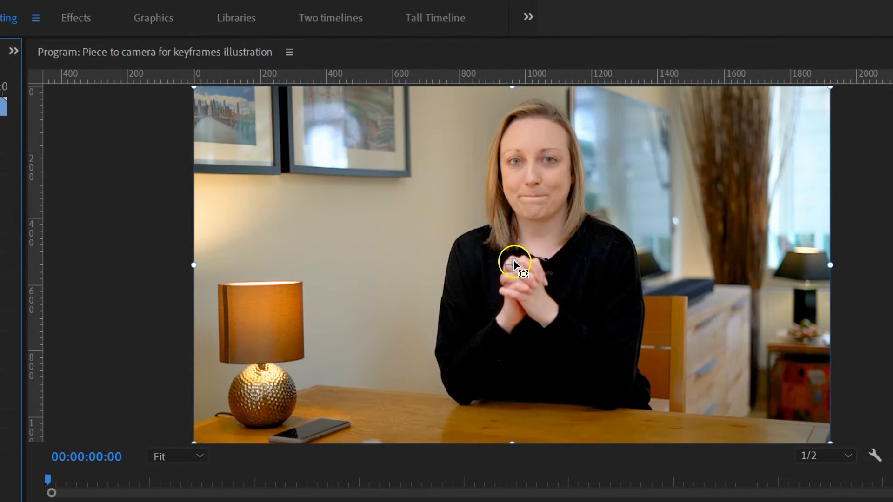
drag(513, 263, 529, 237)
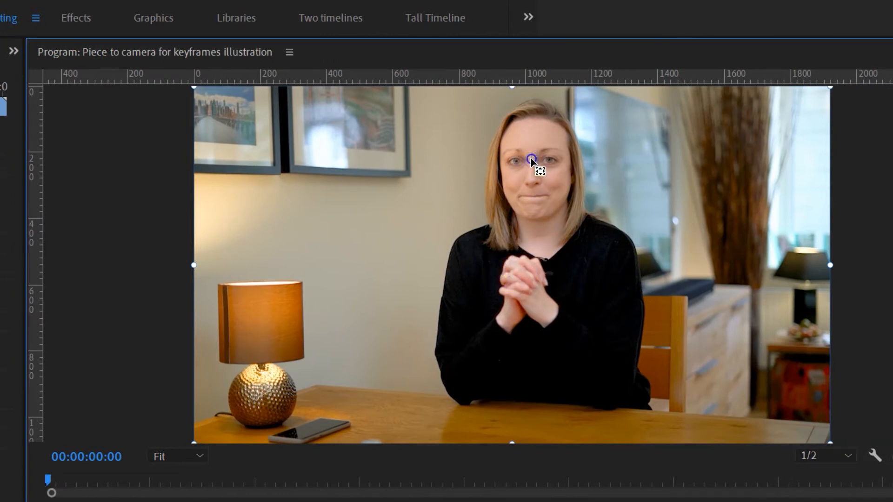
drag(531, 150, 531, 150)
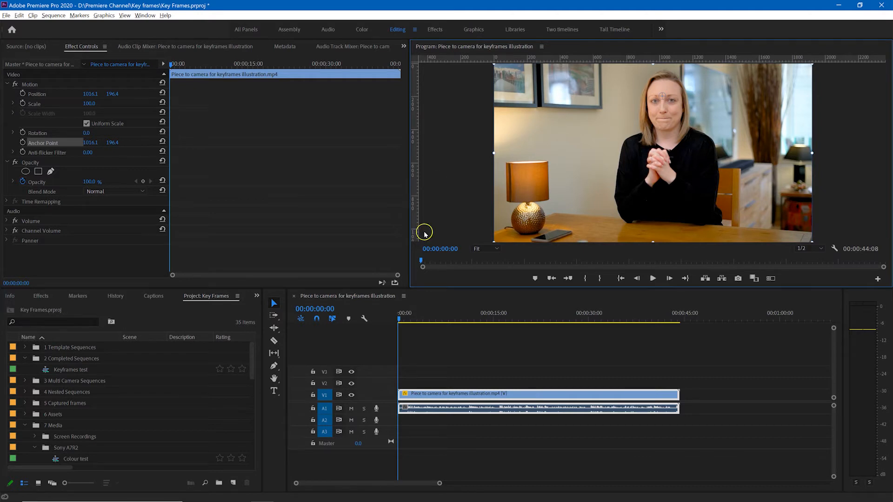
click(337, 353)
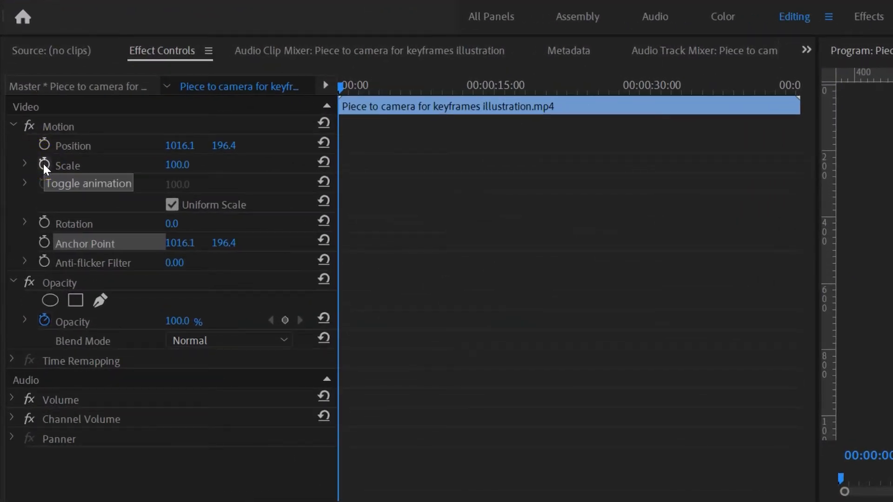
Enable Scale animation at the clip's start and set its first keyframe's interpolation to Hold.
click(44, 165)
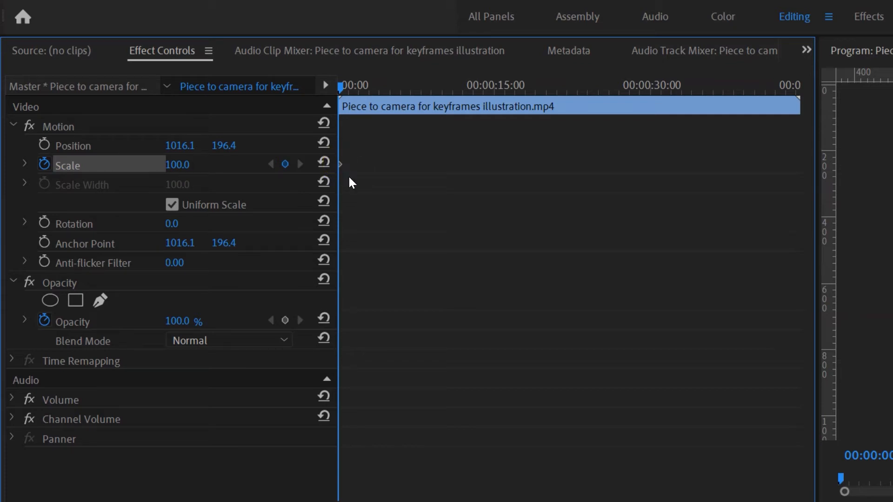
click(362, 189)
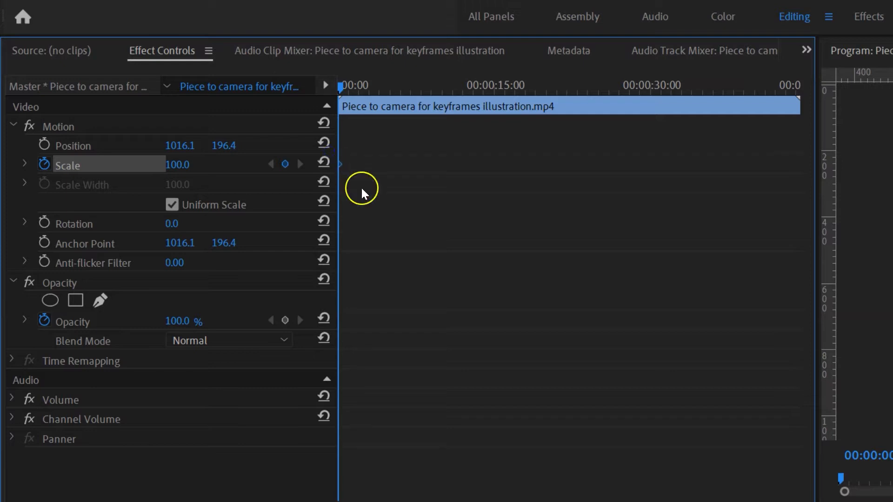
right_click(341, 163)
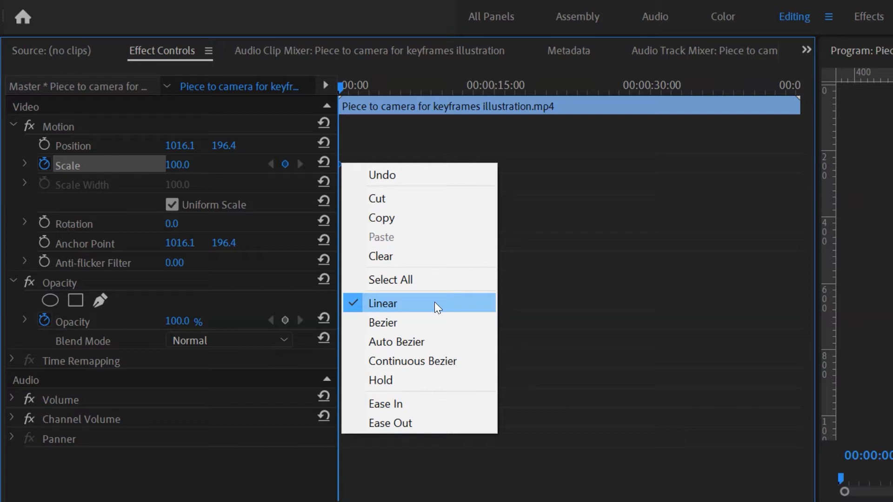
click(405, 383)
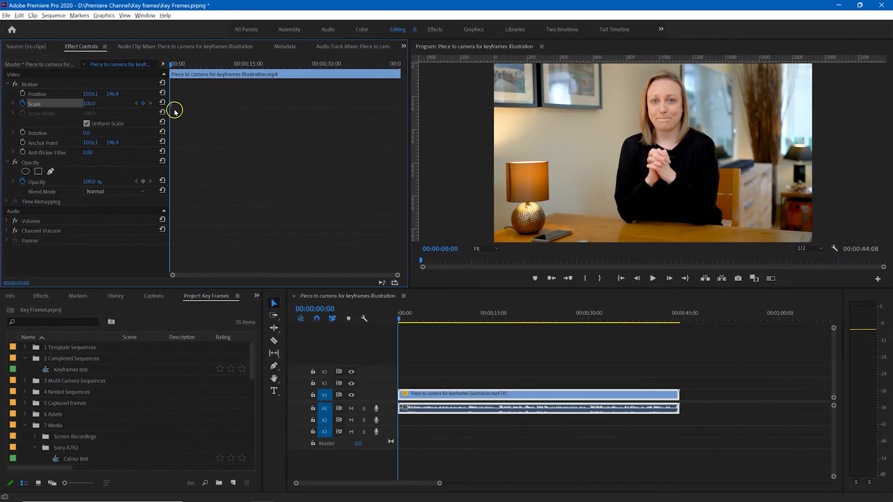
Play the sequence to about 11 seconds and set Scale to 120 to add a second keyframe there.
click(338, 343)
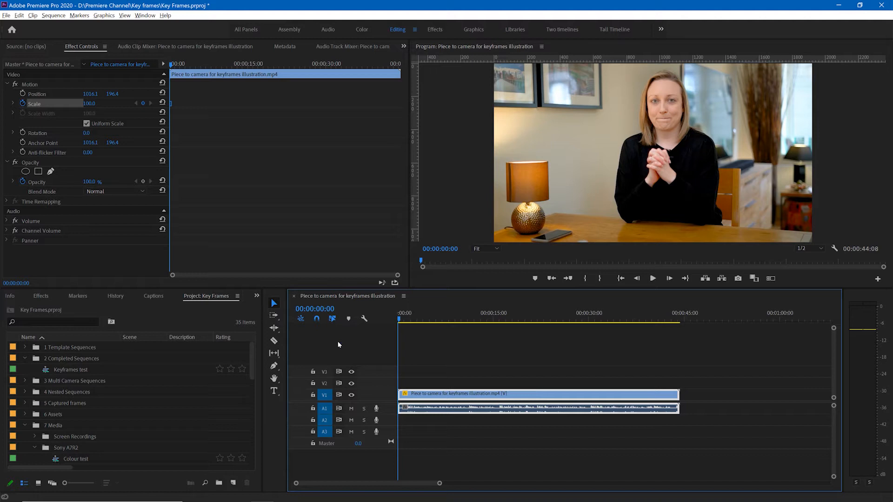
key(space)
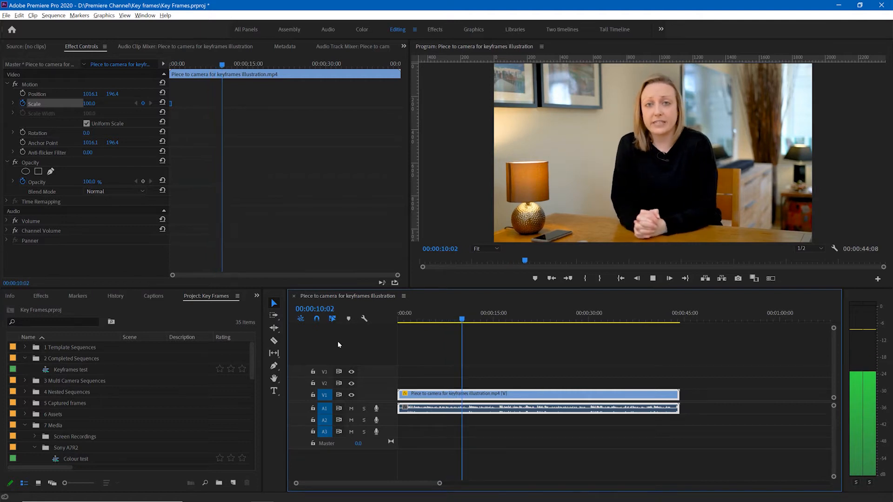
key(space)
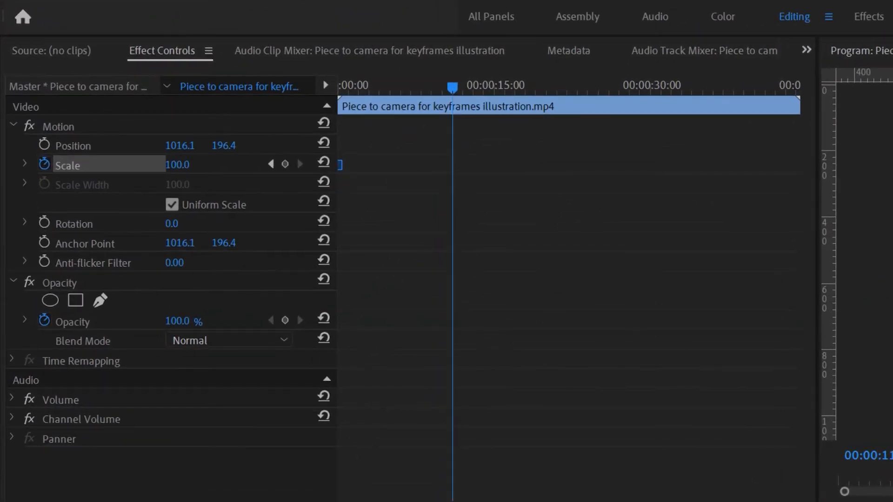
click(180, 164)
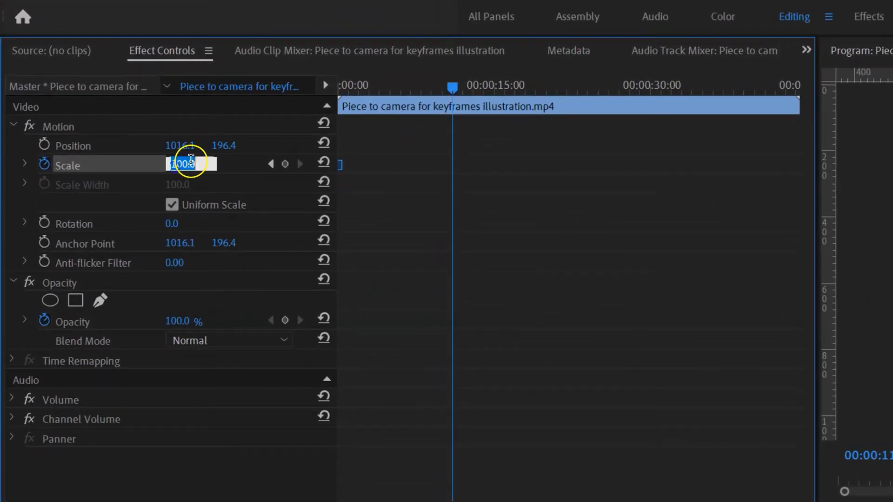
text(120)
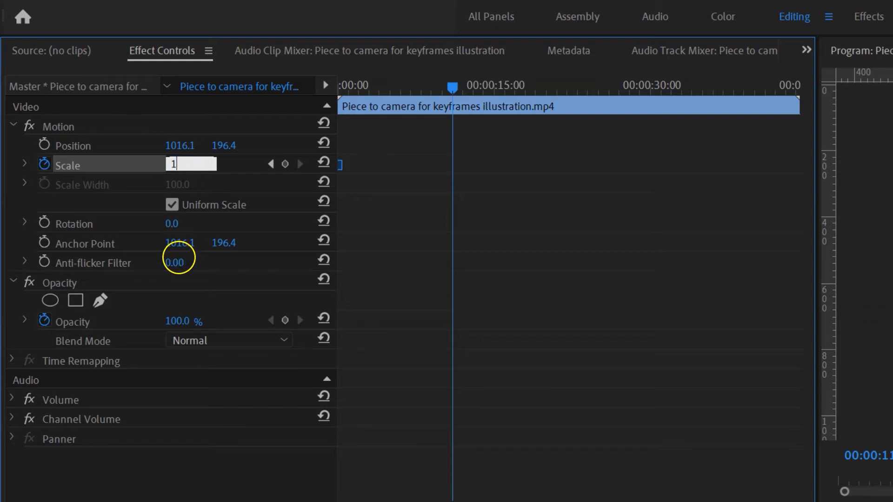
key(Return)
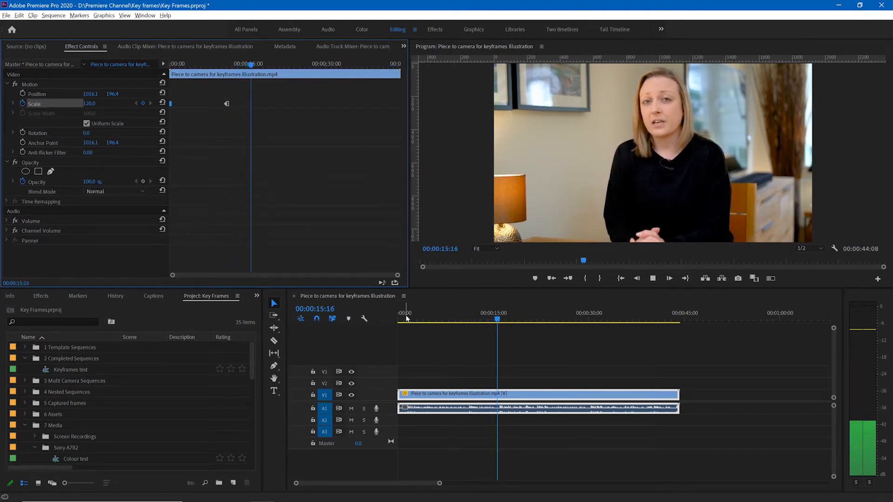
Stop playback at 00:00:15:20, add a Scale keyframe there and set its value to 100.
key(space)
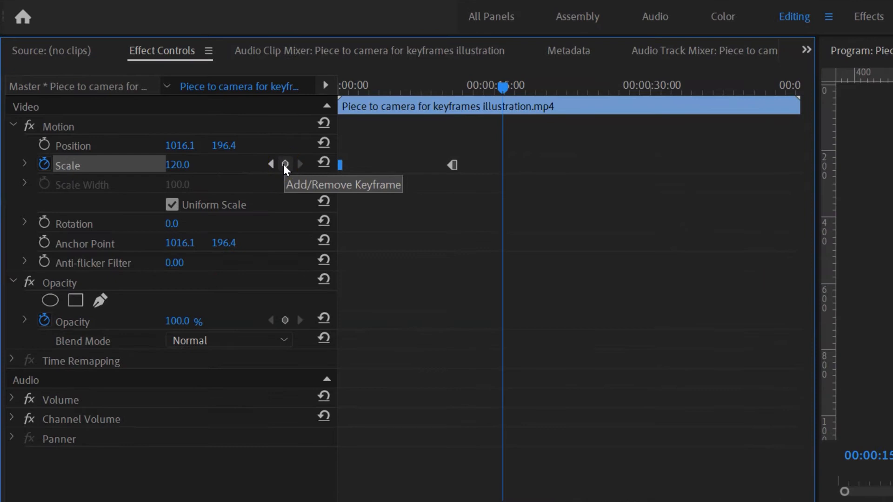
click(284, 165)
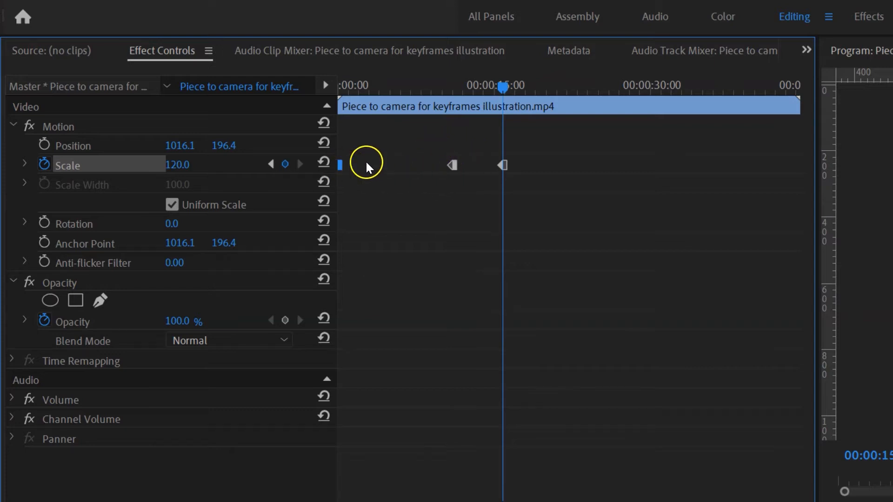
click(182, 164)
text(100)
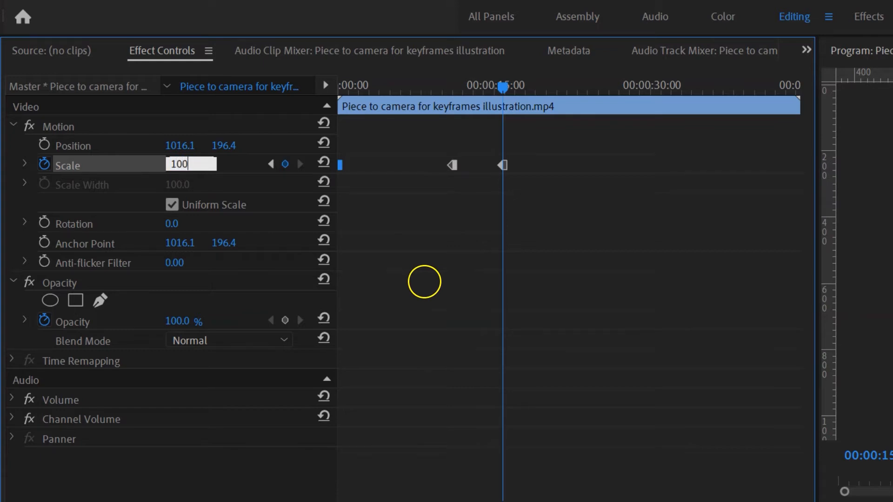
key(Return)
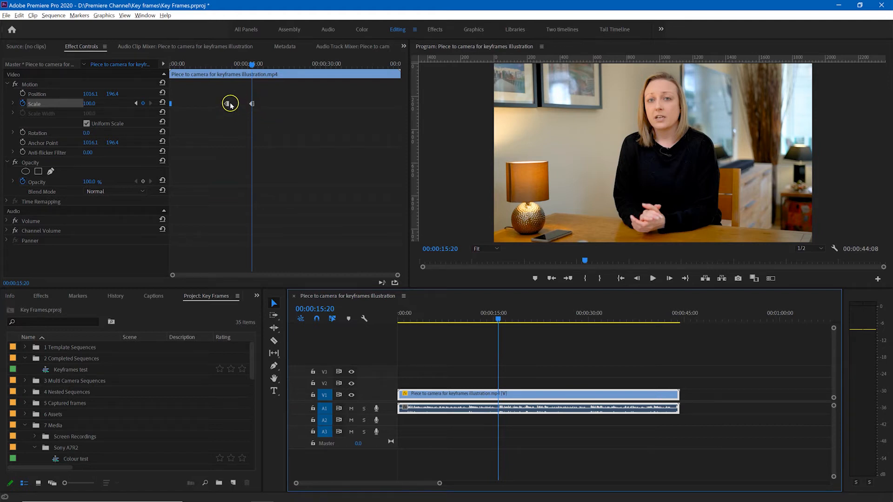
Copy the second and third Scale keyframes and paste them at about 24 seconds.
drag(228, 105, 227, 105)
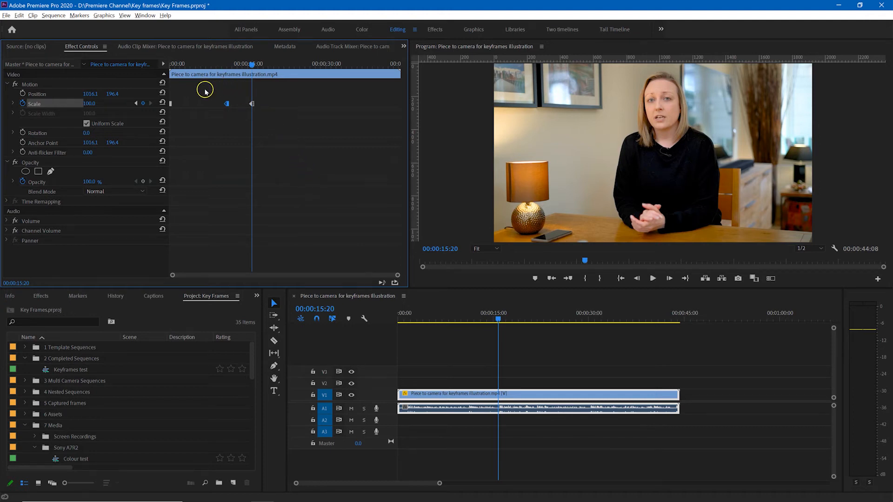
click(301, 65)
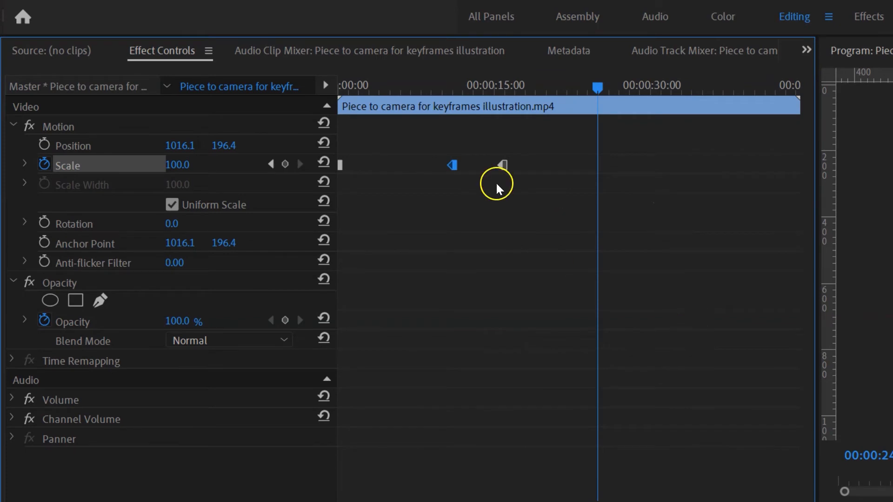
drag(415, 139, 571, 201)
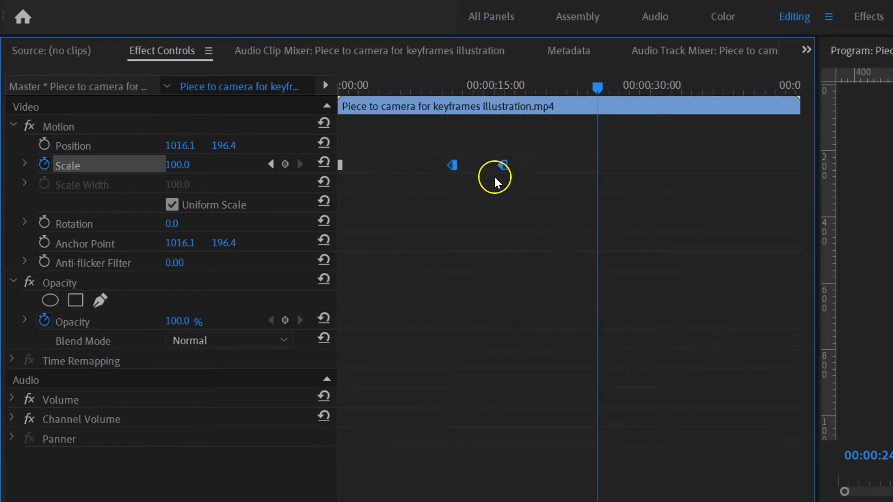
drag(419, 140, 542, 200)
key(ctrl+v)
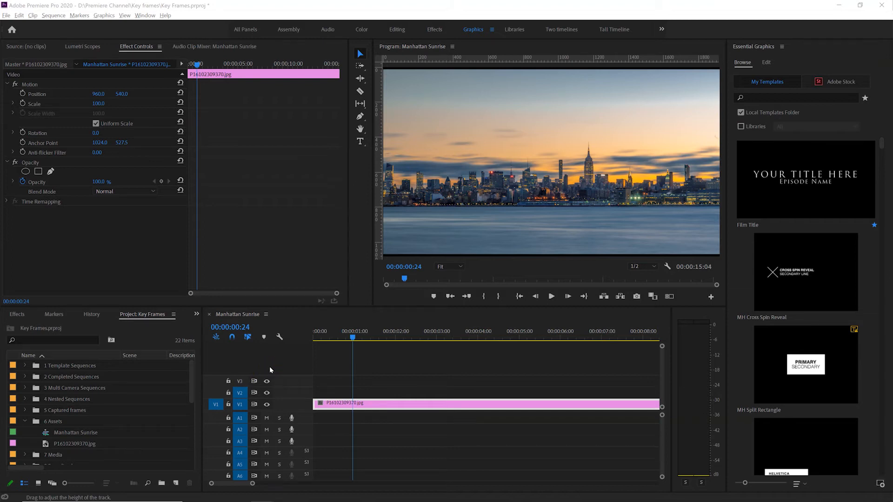
Add the text title "Manhattan Sunrise" over the water in the lower part of the skyline image.
click(361, 144)
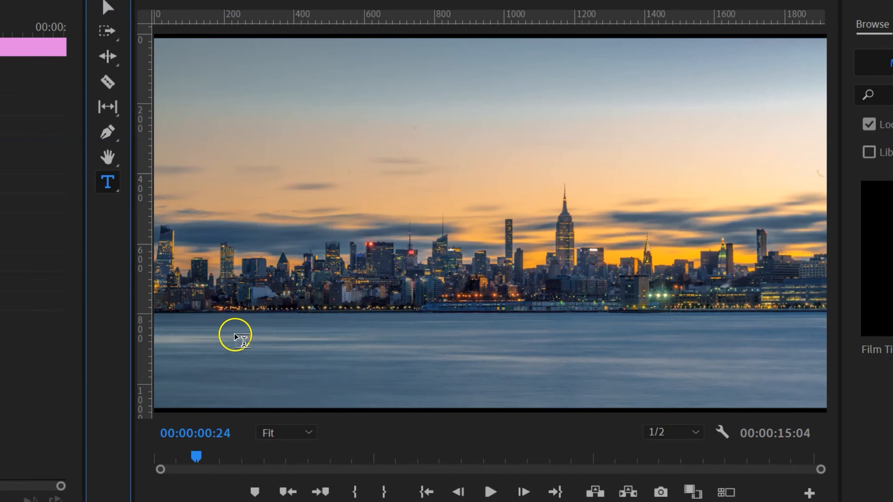
click(237, 332)
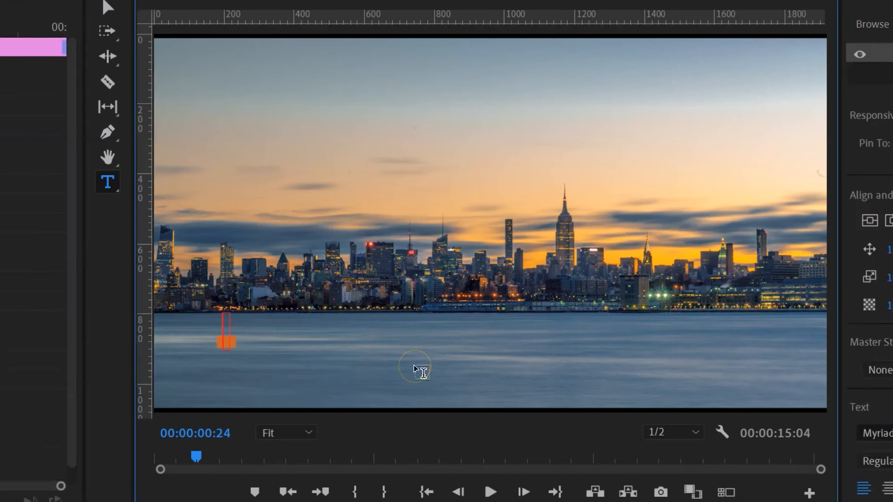
text(Manhattan)
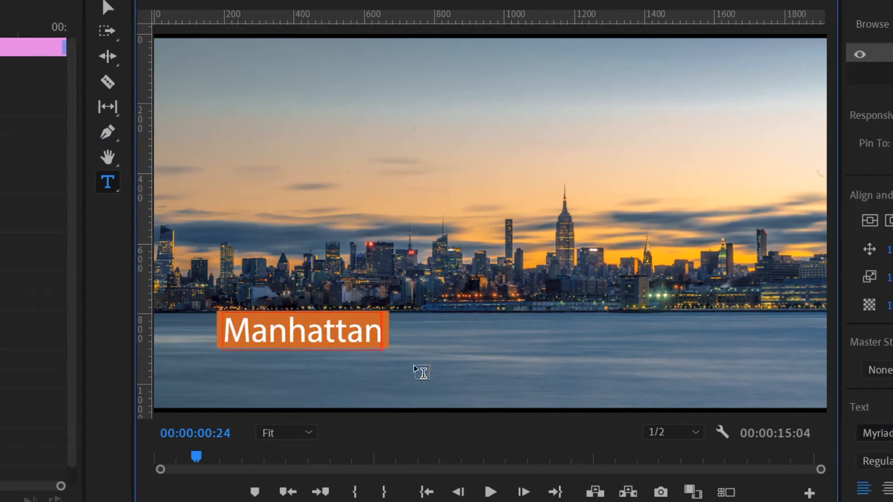
text( Sunrise)
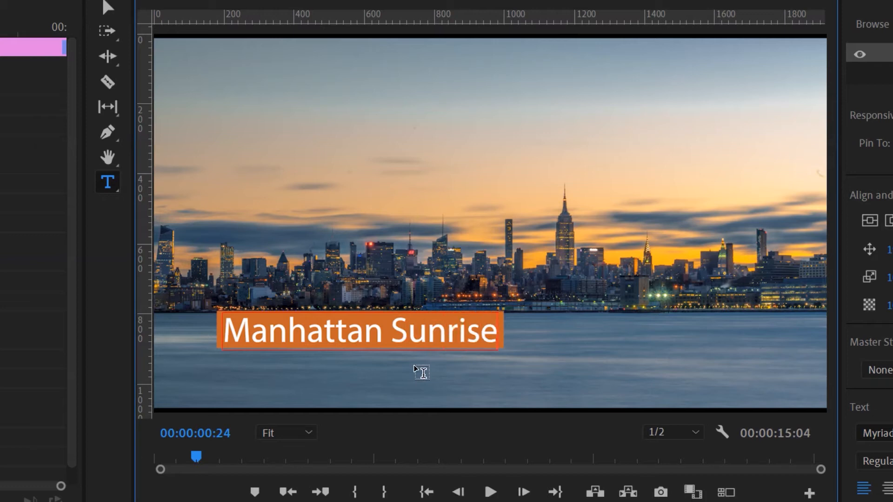
click(451, 373)
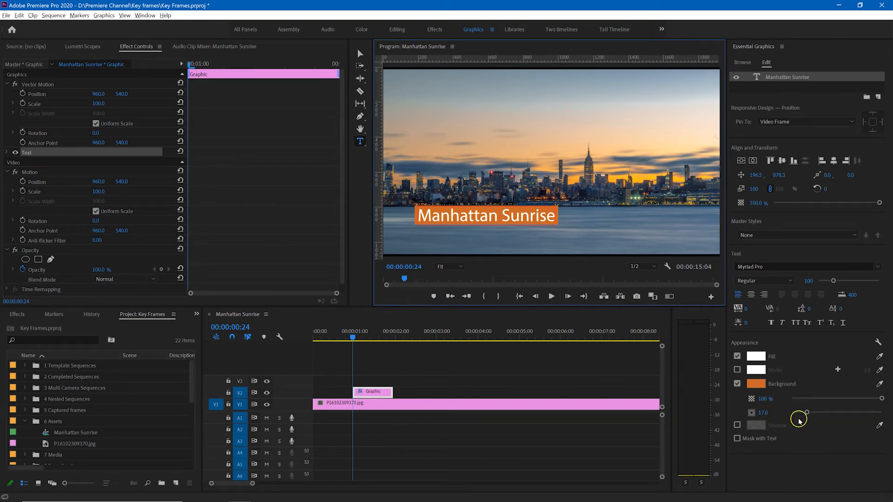
Enlarge the title's orange background to a size of 24.2 and switch to the Selection tool.
drag(807, 413, 814, 414)
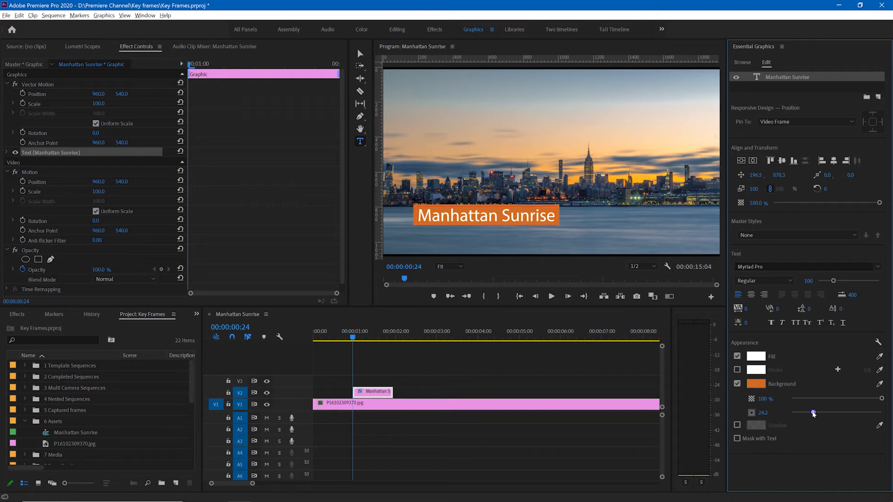
click(338, 321)
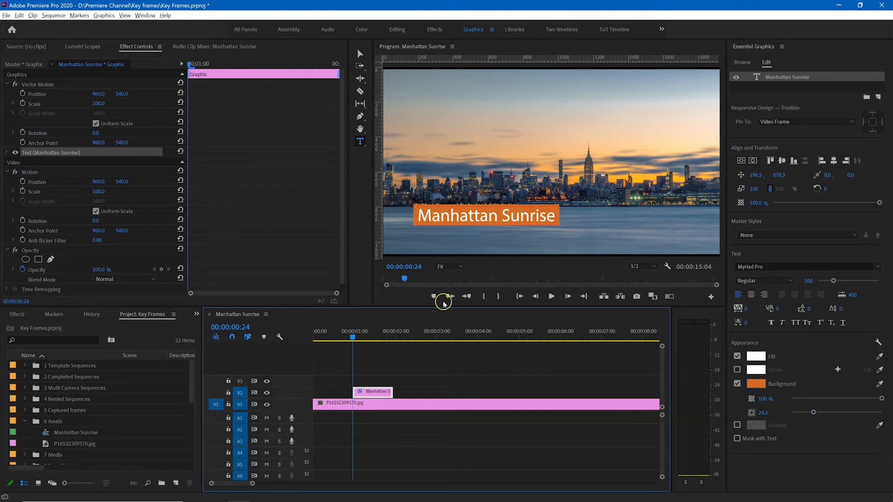
click(358, 52)
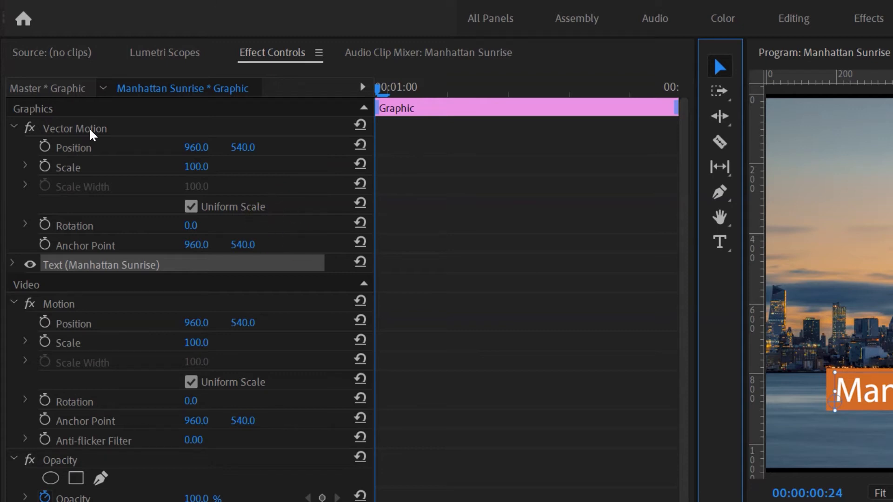
Set the title graphic's Vector Motion vertical position to -360, placing it above the frame.
click(74, 148)
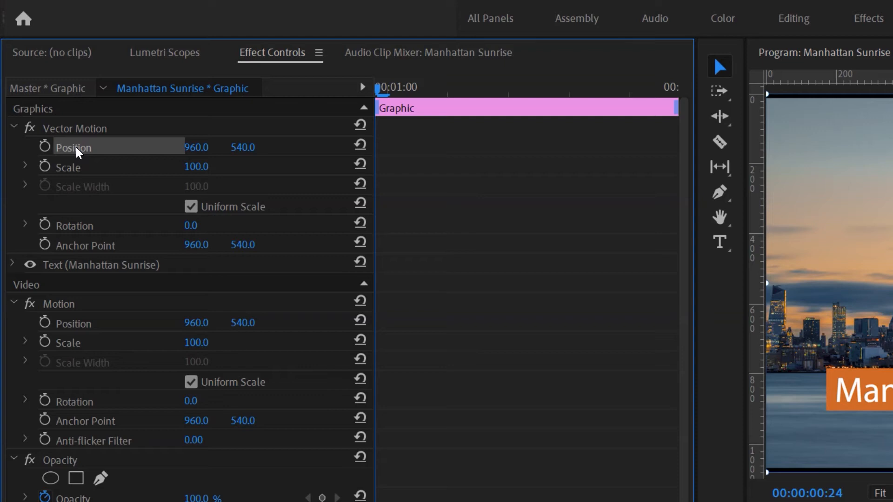
key(ctrl+s)
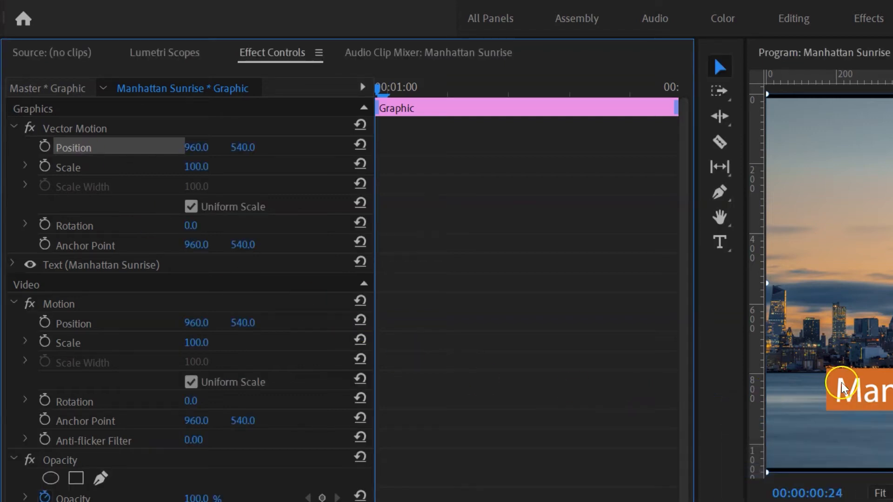
click(891, 385)
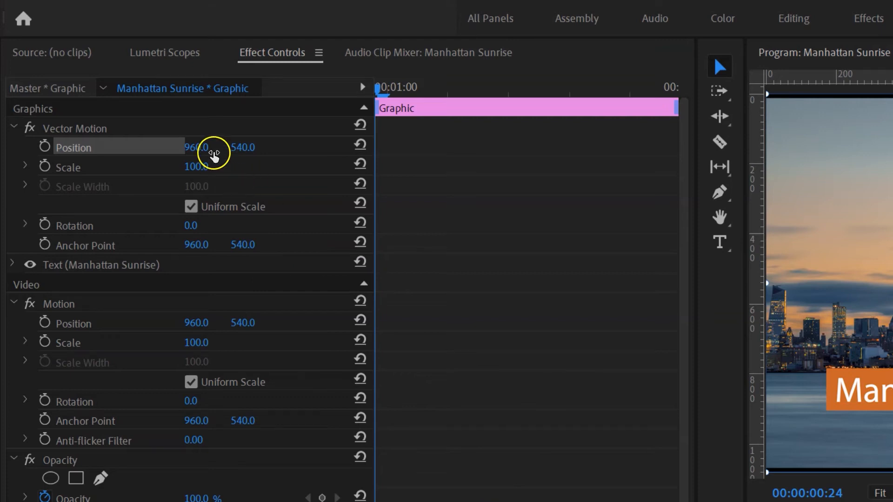
drag(245, 147, 141, 145)
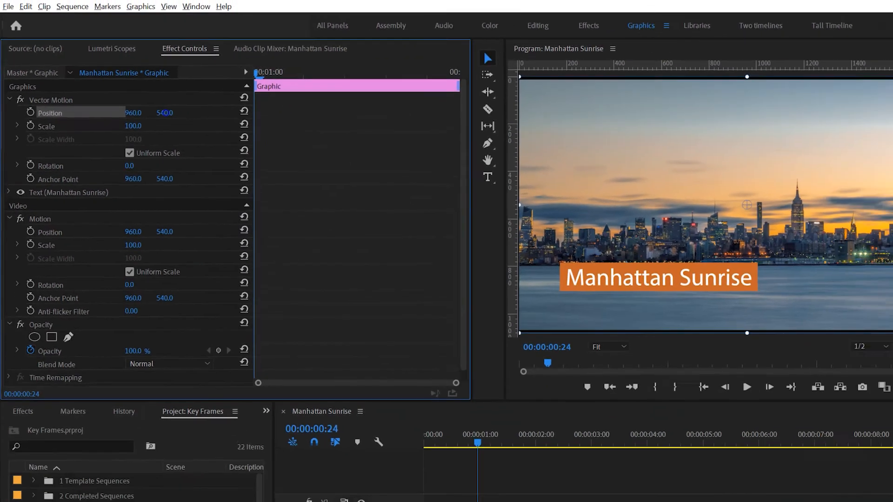
mouse_move(71, 92)
mouse_down()
mouse_move(58, 94)
mouse_move(118, 92)
mouse_move(73, 99)
mouse_up()
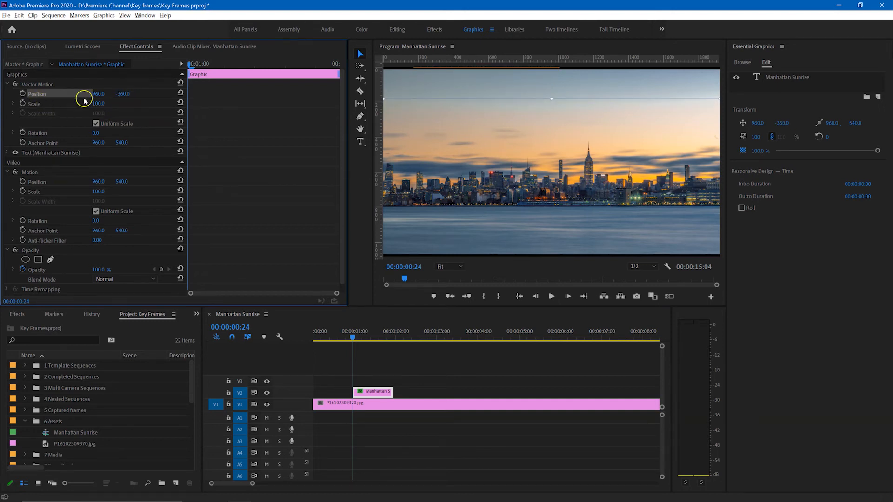
Keyframe the title's Vector Motion Position at 00:00:00:24, and set its vertical position to 615 at 00:00:01:14.
click(24, 95)
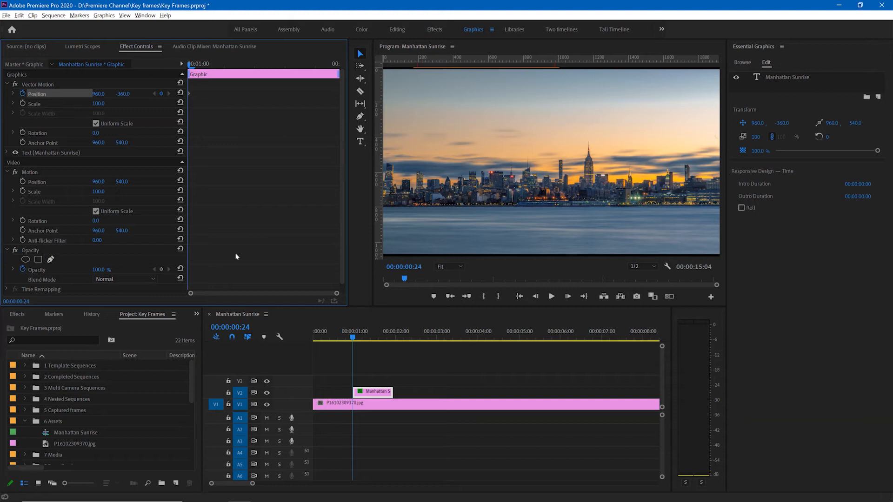
key(space)
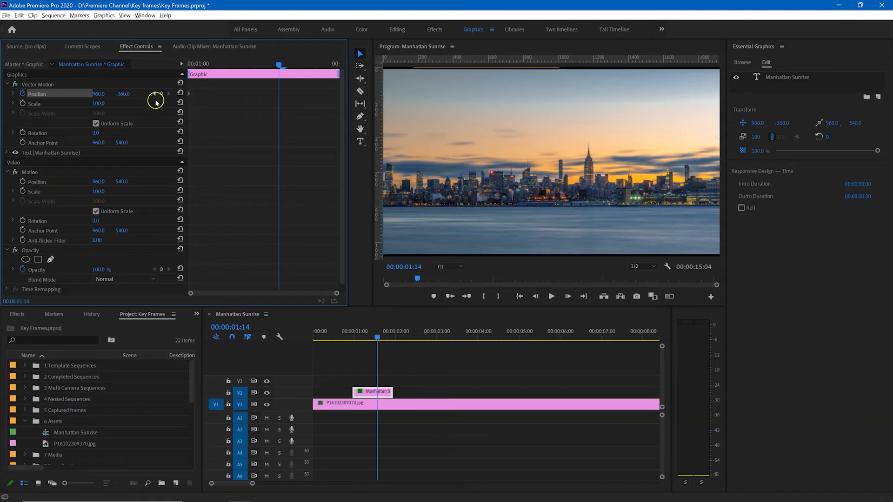
drag(120, 95, 572, 140)
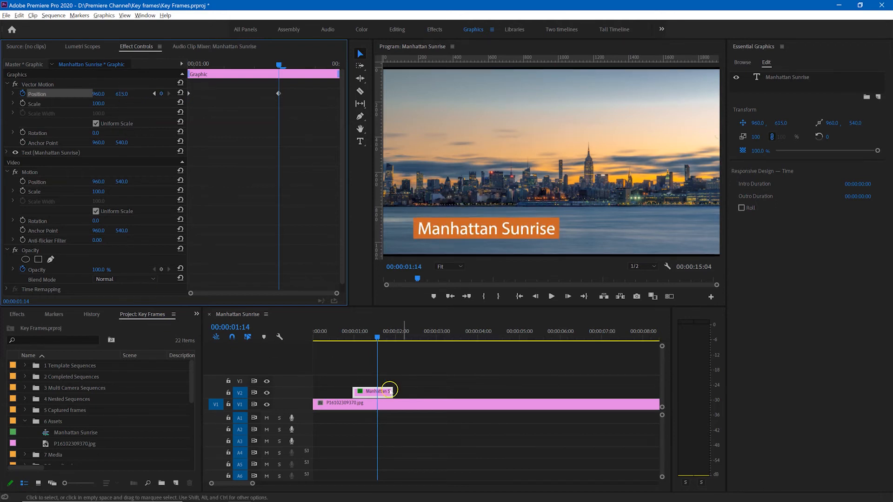
Extend the title clip to about five seconds on the timeline and add a Position keyframe at 00:00:02:24.
drag(396, 393, 519, 391)
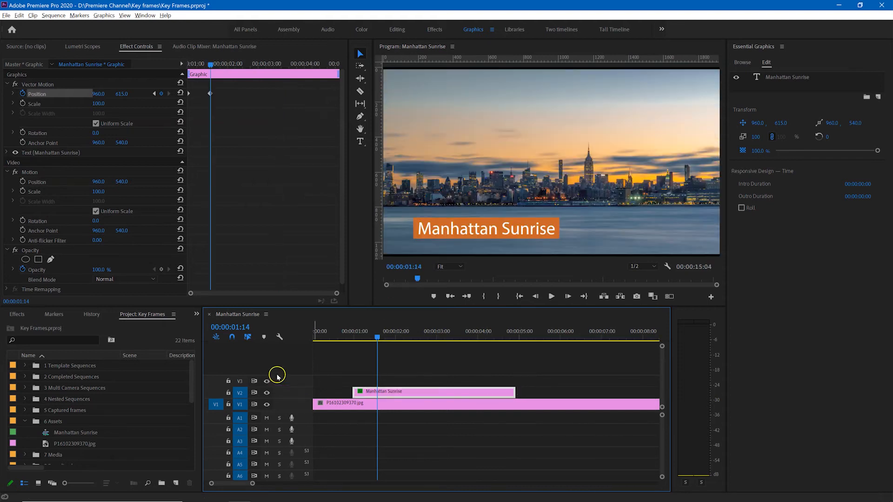
click(436, 339)
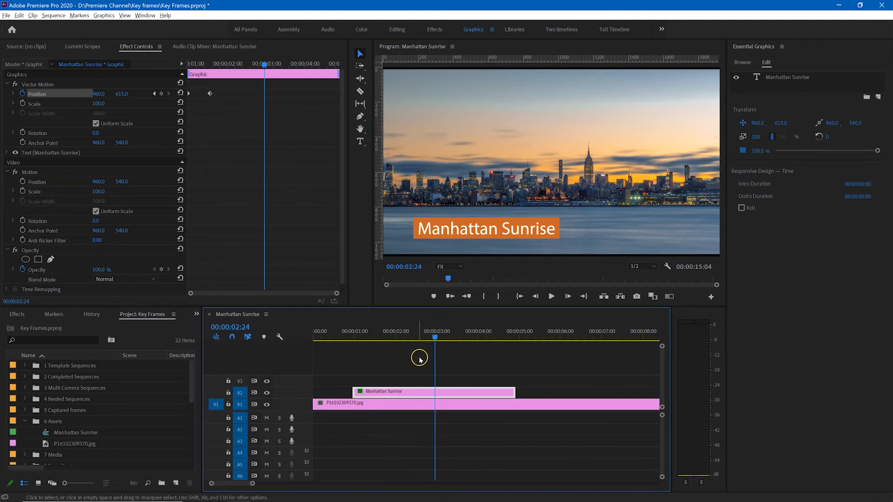
click(162, 94)
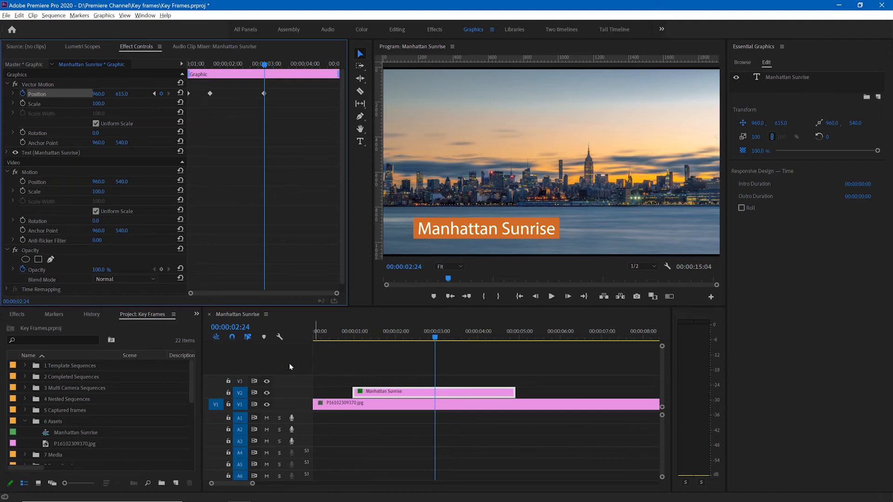
Set the title's horizontal Vector Motion position to 2752 at 00:00:03:14, sending it out of the frame sideways.
key(shift+Right)
key(shift+Right)
key(shift+Right)
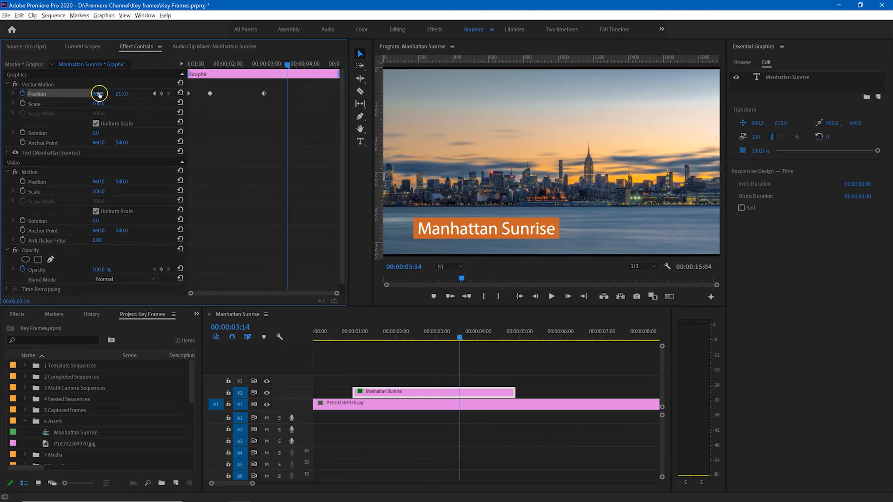
drag(98, 94, 892, 133)
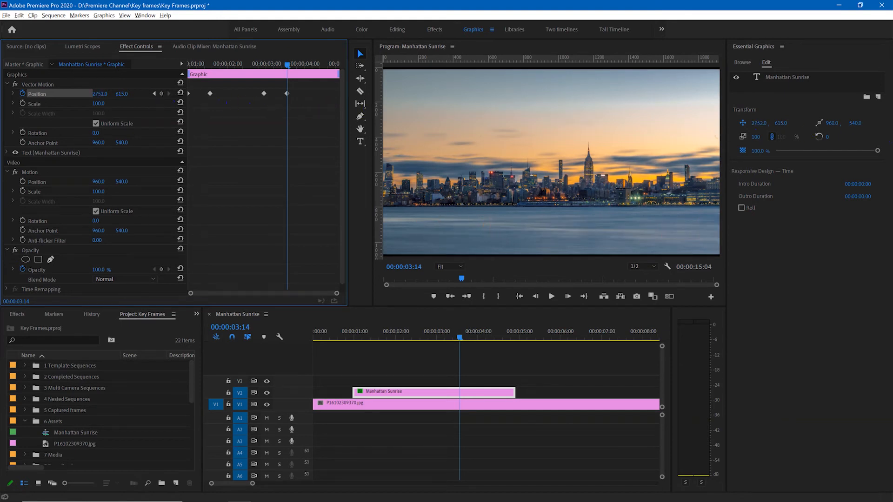
Play the sequence twice from near its start to check how the title enters and leaves the frame.
click(327, 333)
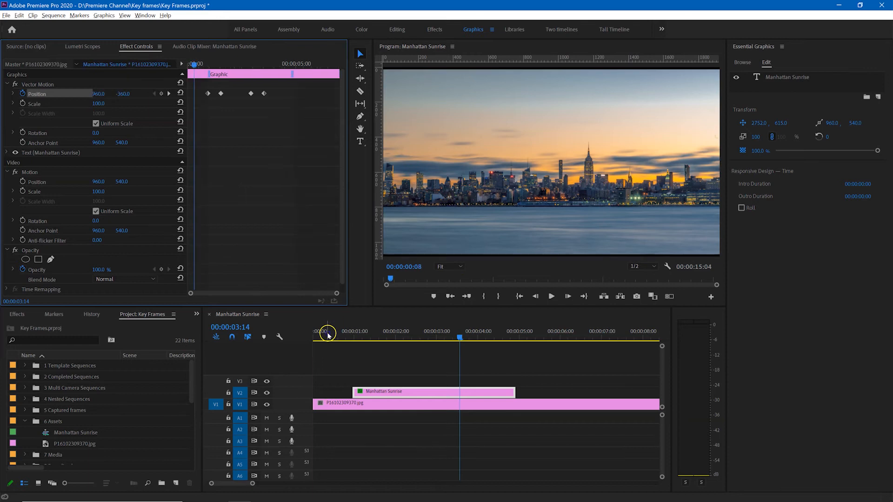
key(space)
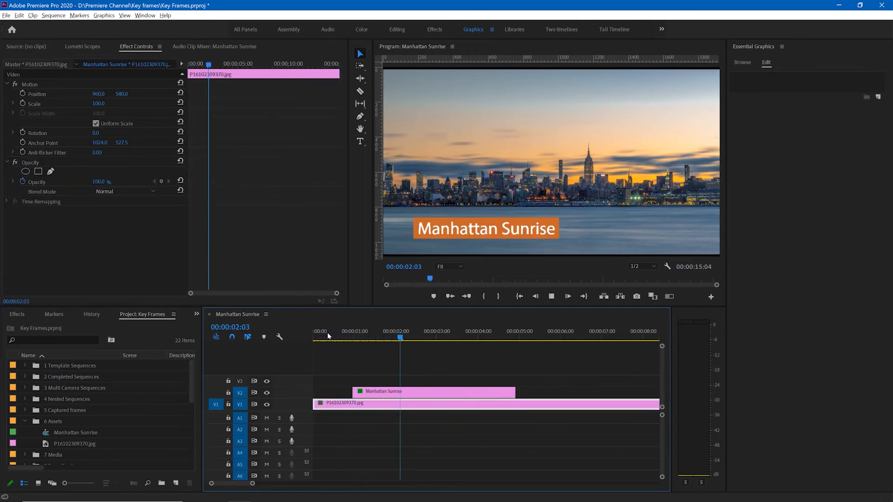
scroll(328, 336, down, 1)
key(space)
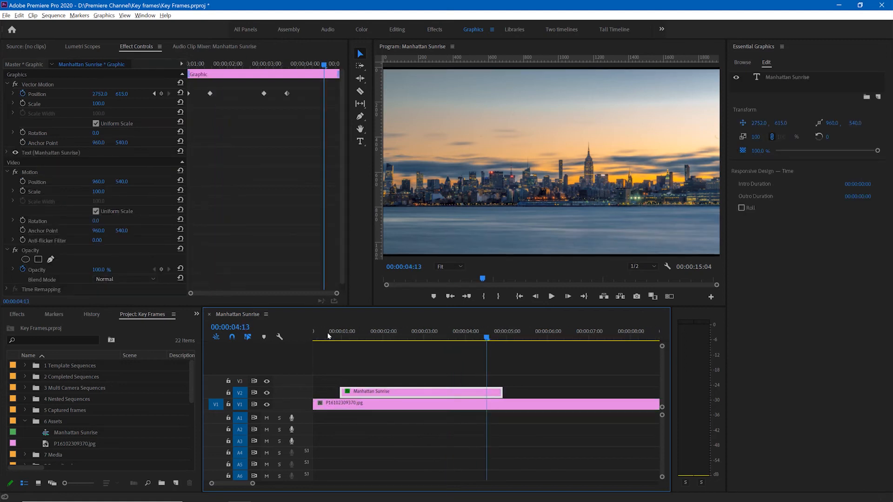
key(Home)
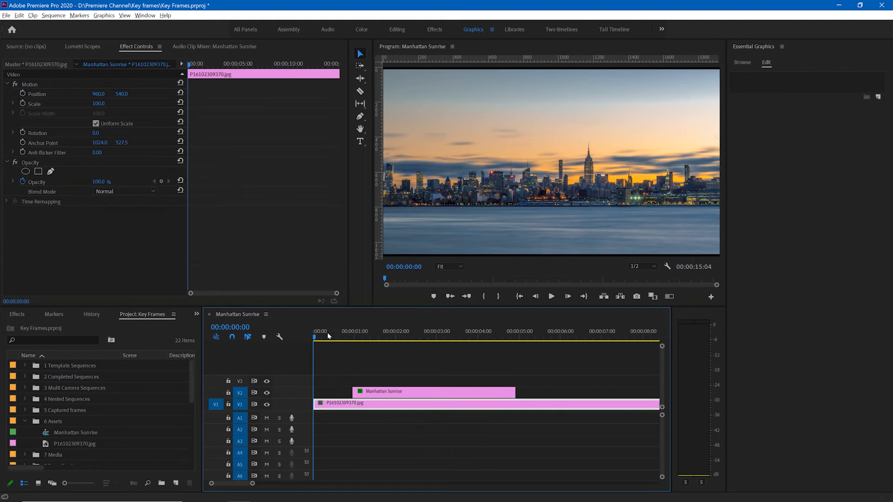
key(space)
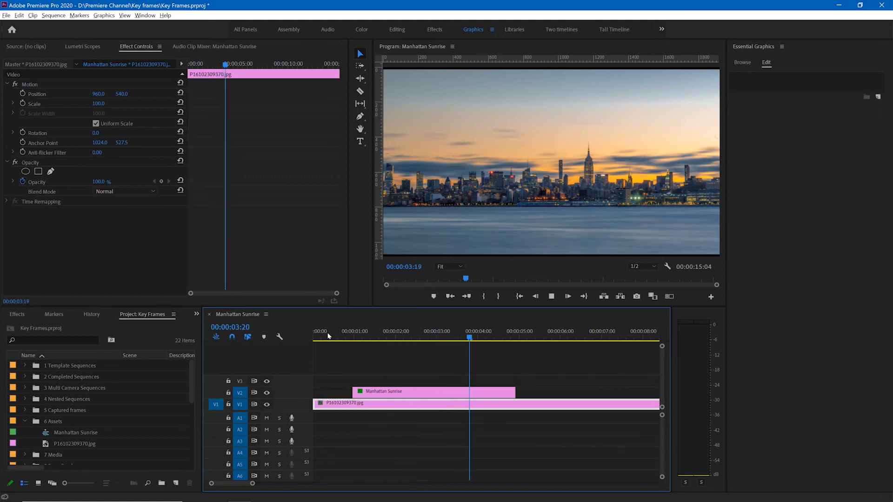
key(space)
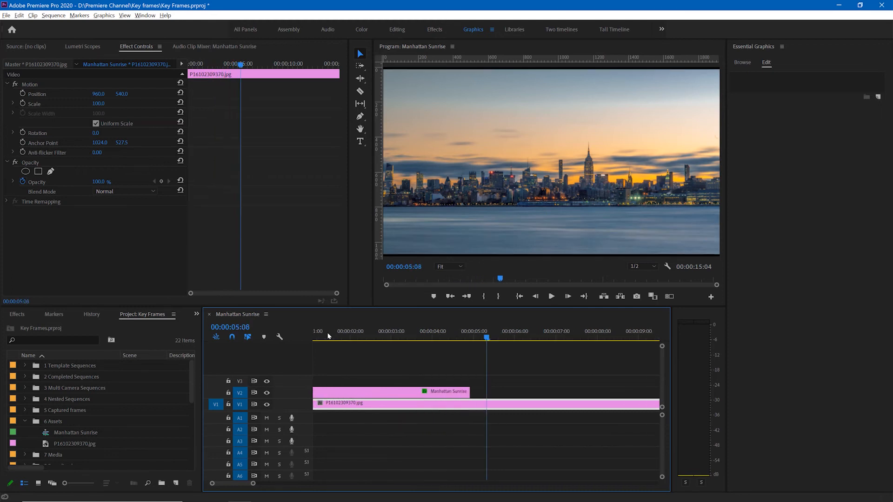
key(Home)
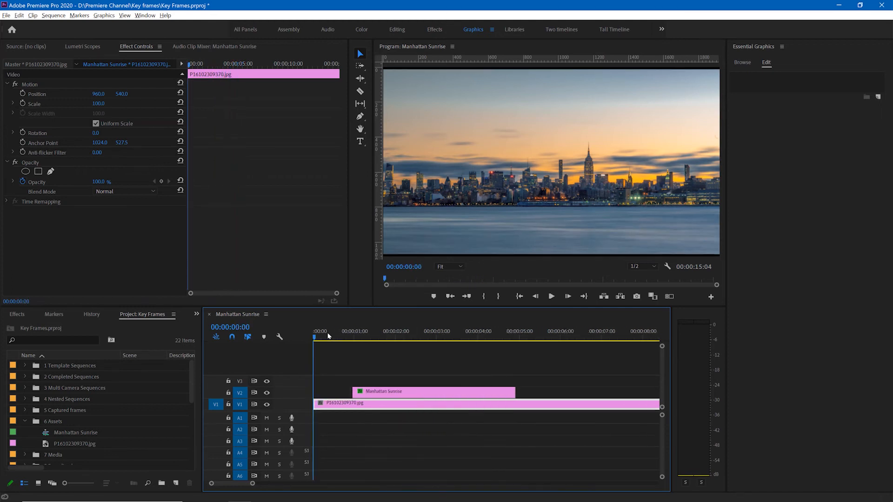
Apply Ease In temporal interpolation to the title's second Vector Motion Position keyframe.
click(410, 394)
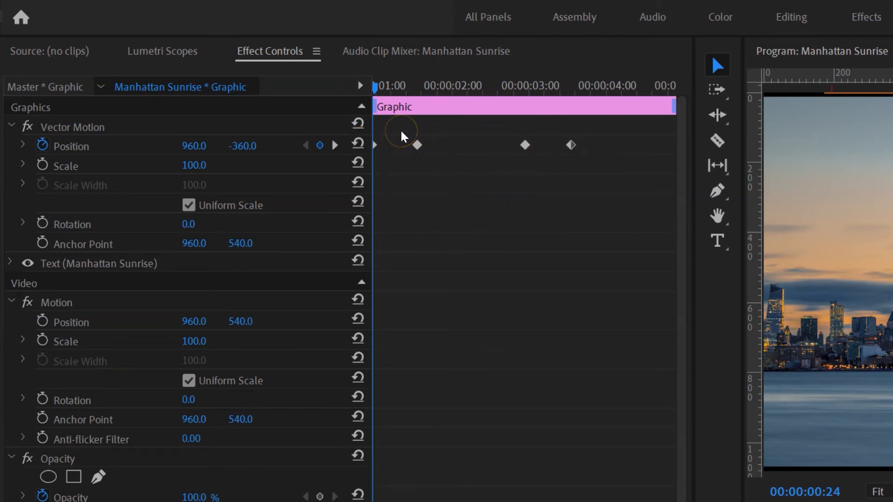
click(418, 146)
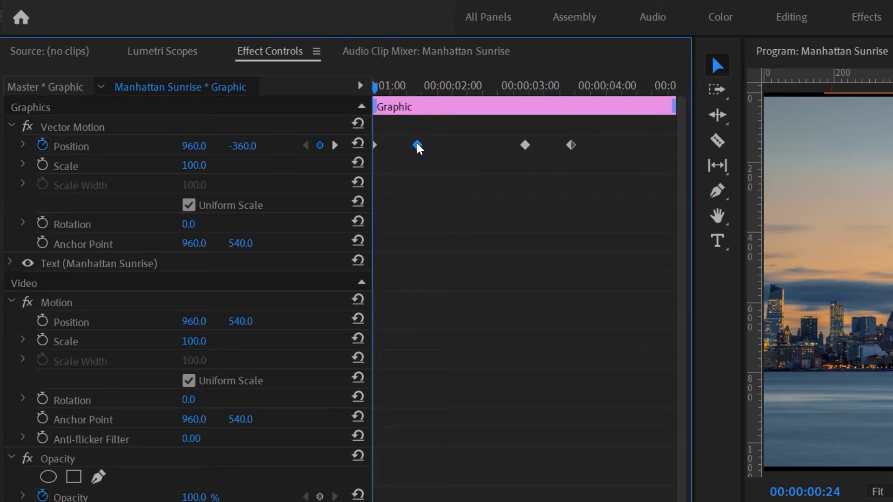
right_click(417, 145)
mouse_move(507, 285)
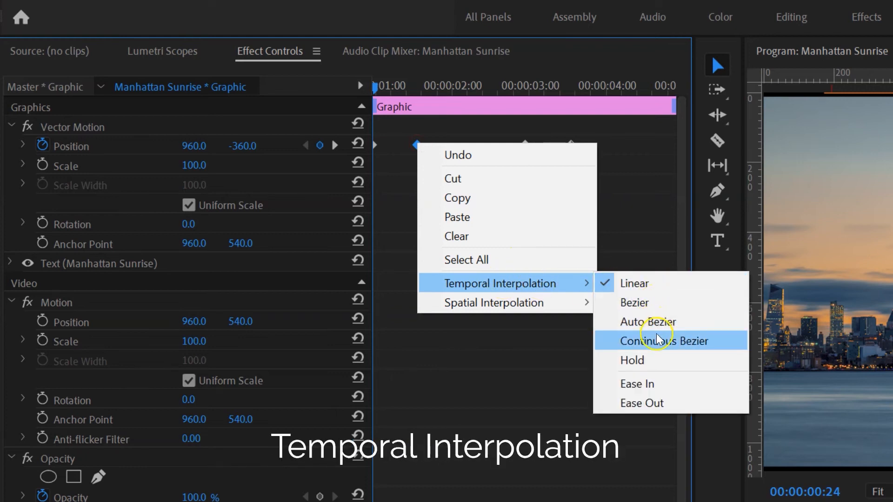
click(661, 386)
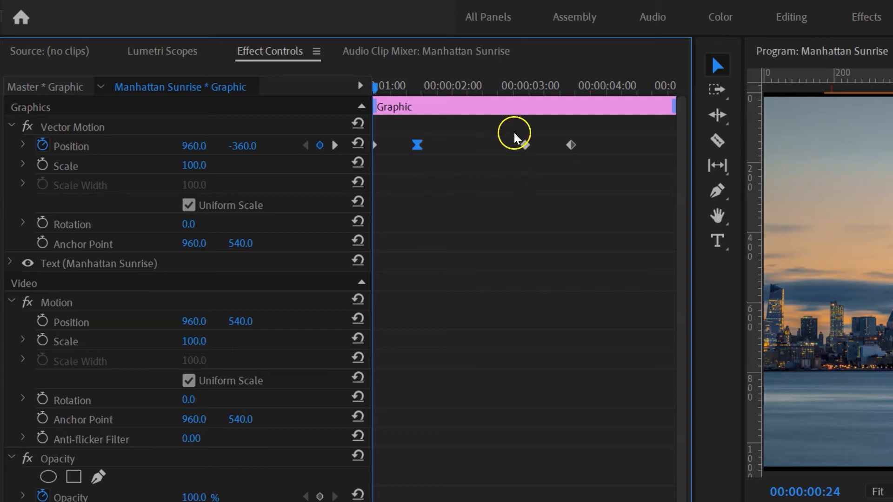
Apply Ease Out temporal interpolation to the title's third Vector Motion Position keyframe.
drag(514, 130, 543, 168)
right_click(524, 144)
mouse_move(609, 284)
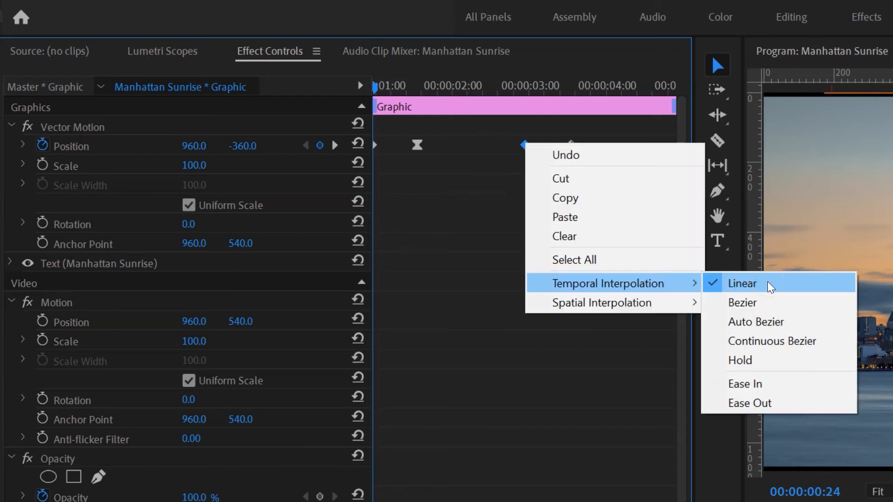
click(785, 403)
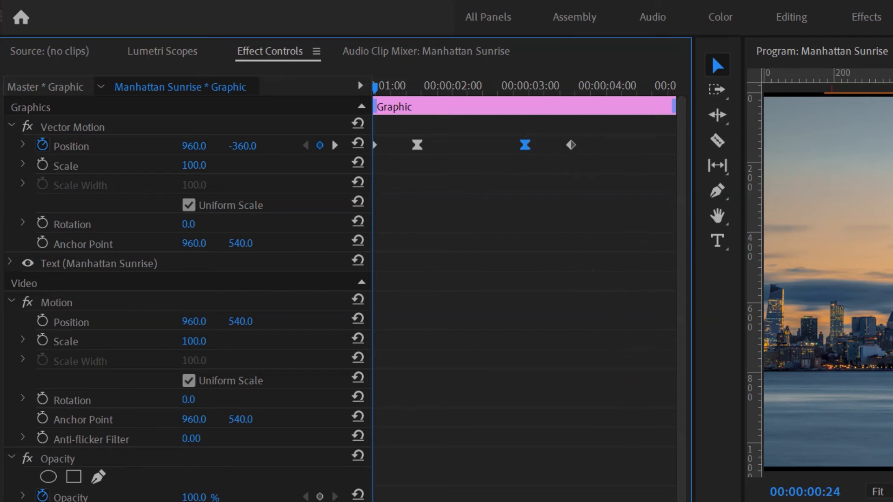
Play the sequence from the beginning to check the eased title movement.
key(Home)
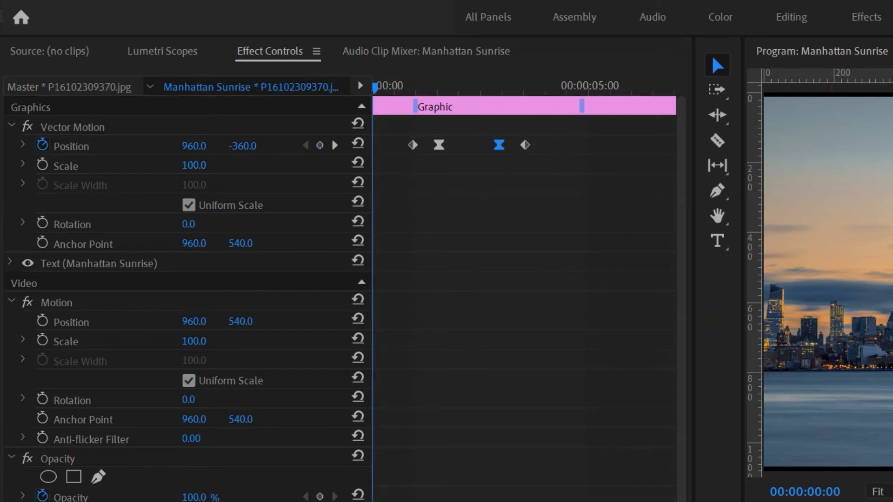
key(space)
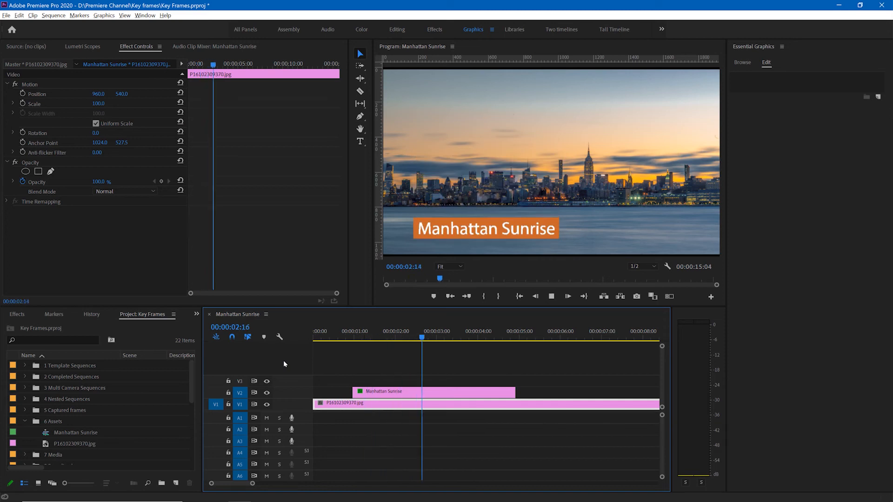
key(space)
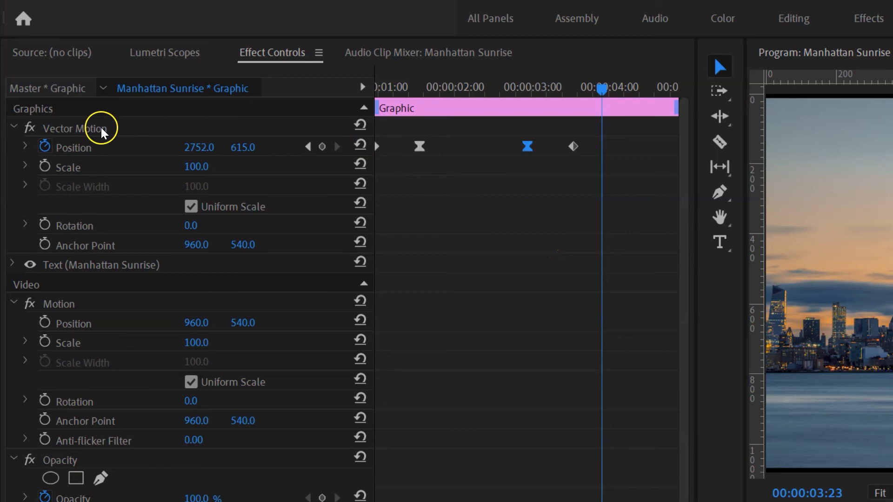
Lengthen the outgoing velocity handle of the third Position keyframe for a more gradual start to the exit, and preview the result.
click(24, 149)
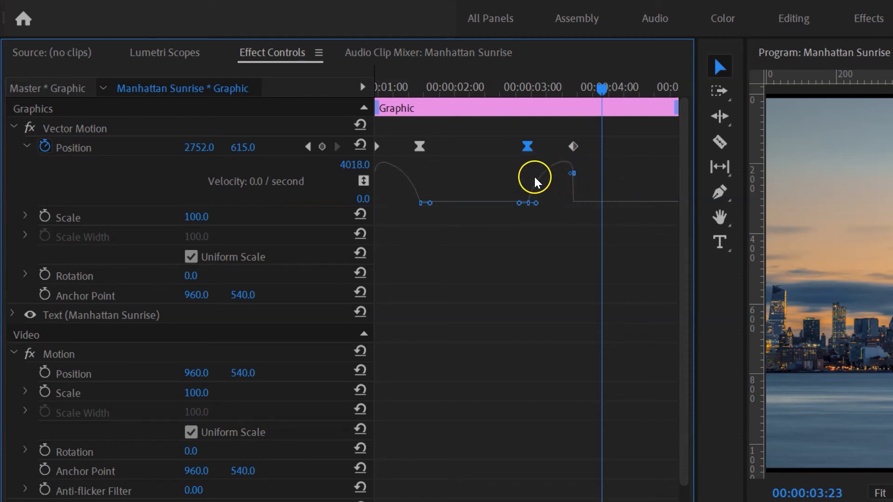
click(529, 88)
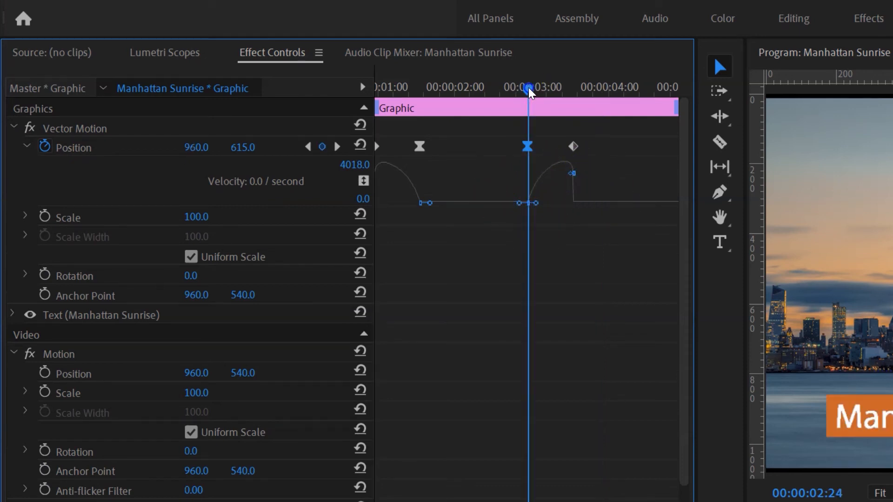
key(equal)
key(equal)
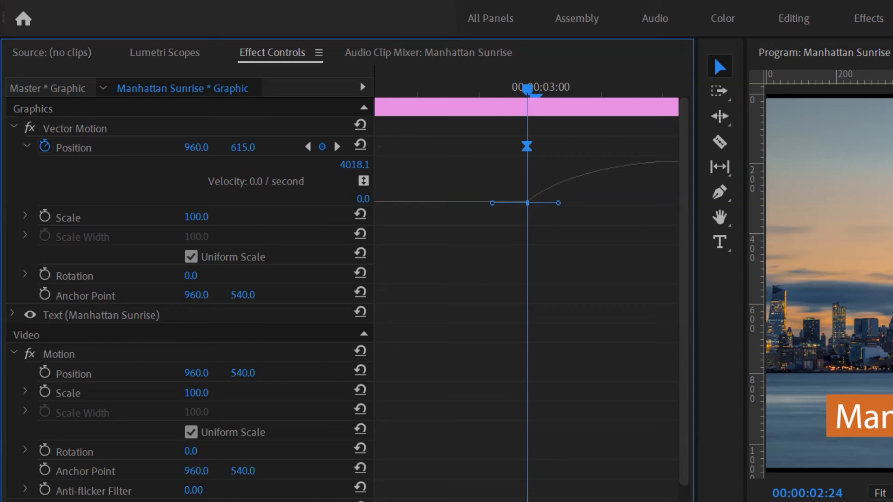
scroll(526, 298, right, 3)
click(490, 204)
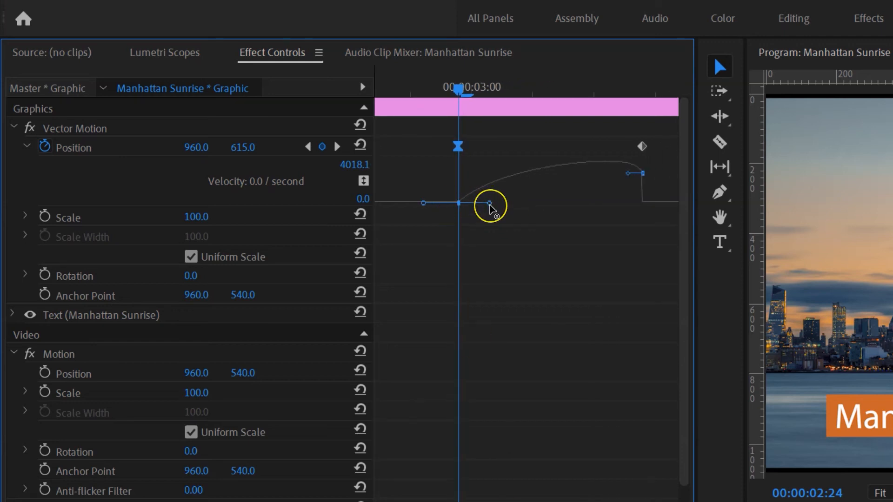
drag(491, 208, 543, 212)
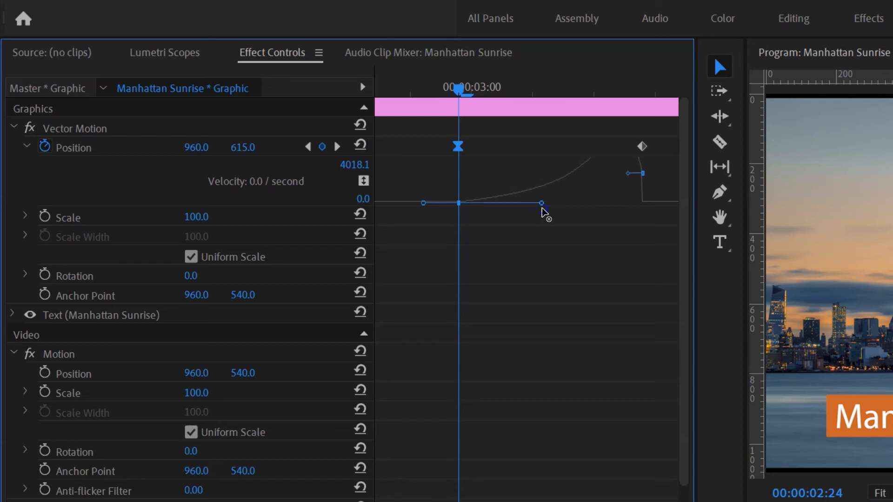
drag(542, 209, 543, 209)
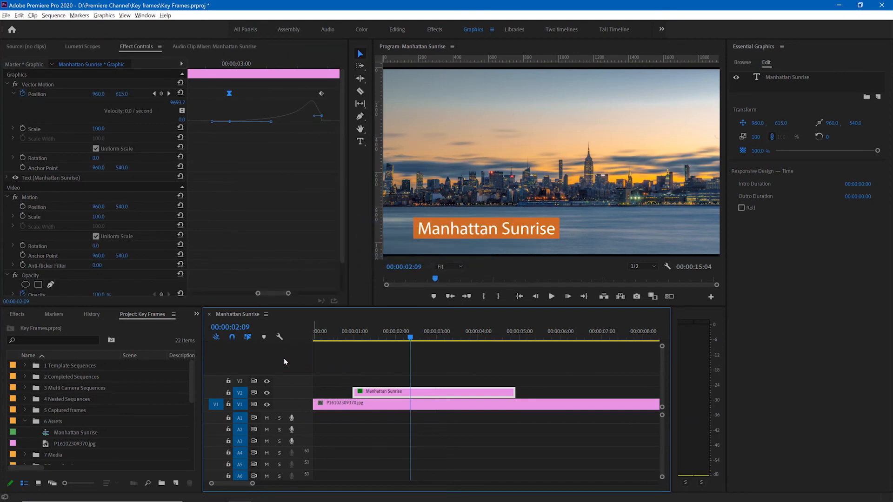
key(space)
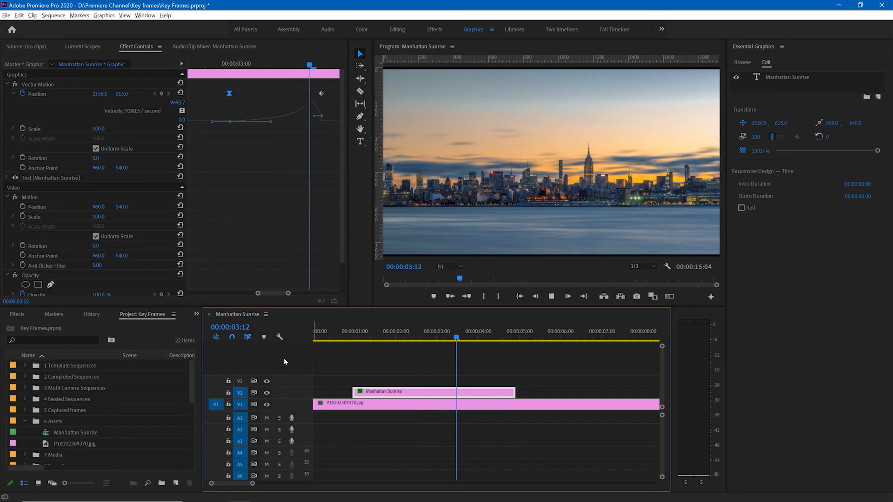
key(space)
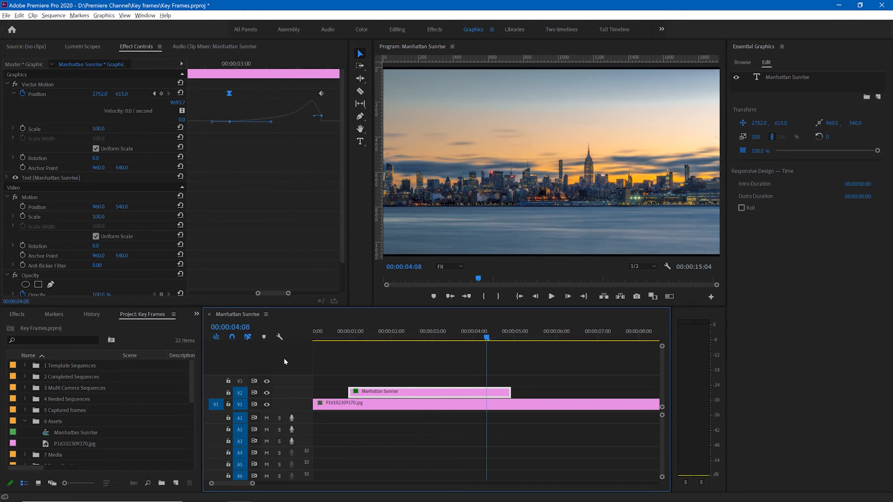
Lengthen the incoming velocity handle of the title's second Position keyframe for a more gradual stop, and preview the sequence from the beginning.
click(273, 294)
drag(273, 294, 221, 294)
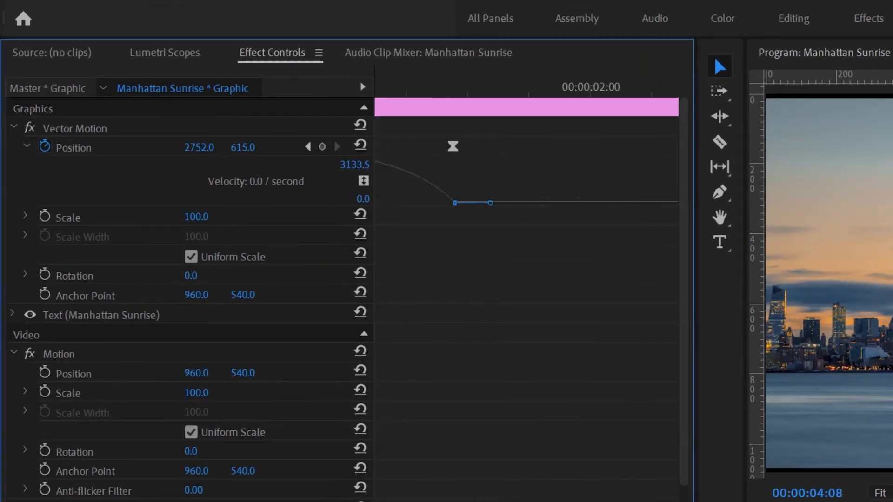
drag(442, 501, 406, 501)
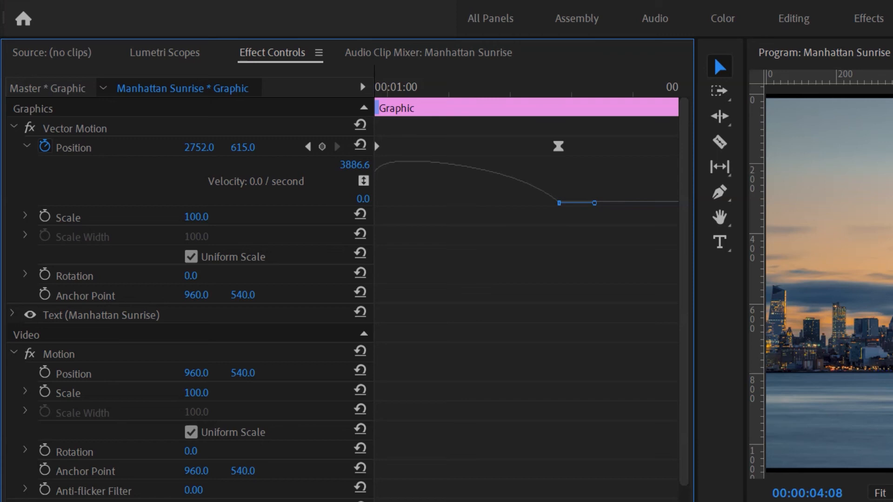
click(558, 203)
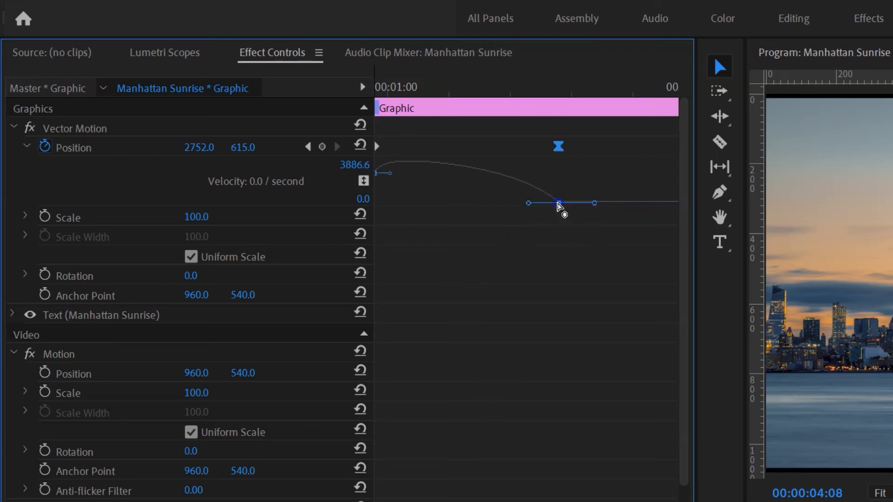
click(531, 207)
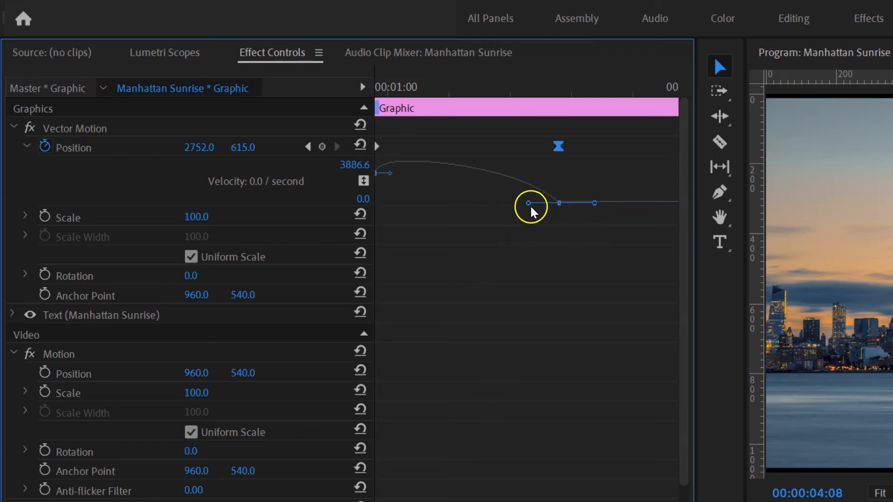
drag(531, 208, 468, 200)
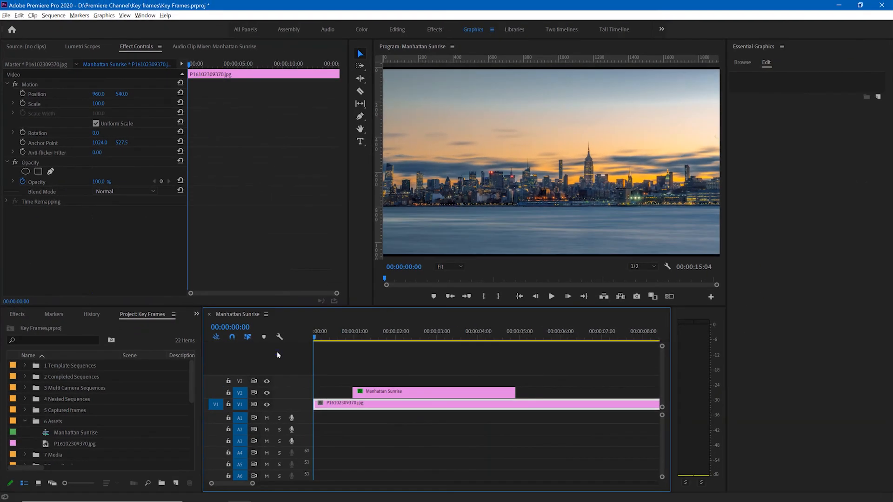
key(space)
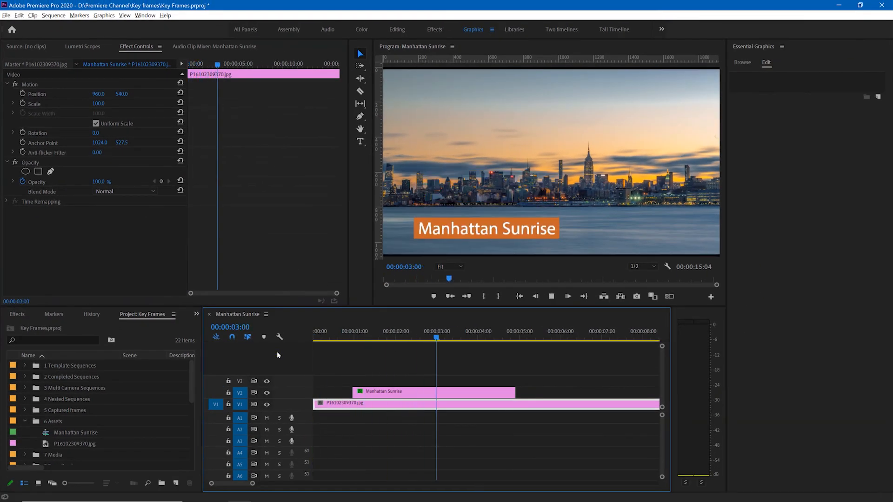
key(space)
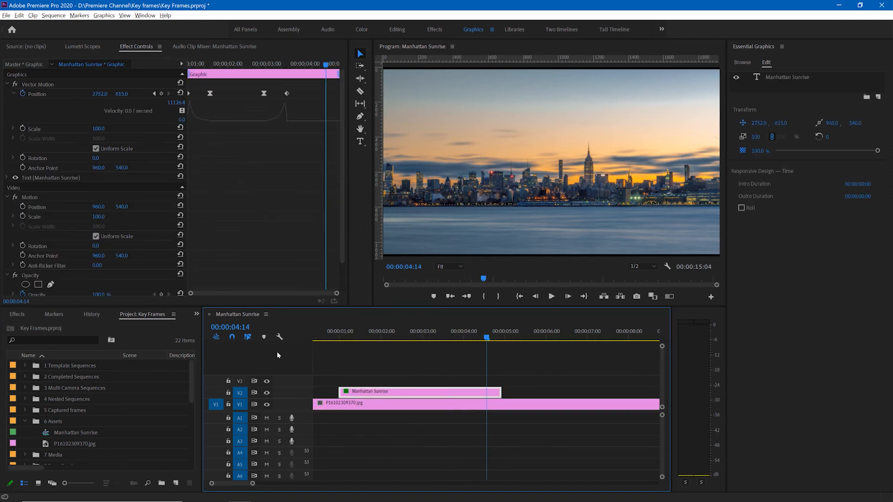
Examine the Linear, Bezier and Auto Bezier temporal interpolation options for the title's second Position keyframe.
click(210, 94)
right_click(209, 94)
mouse_move(279, 161)
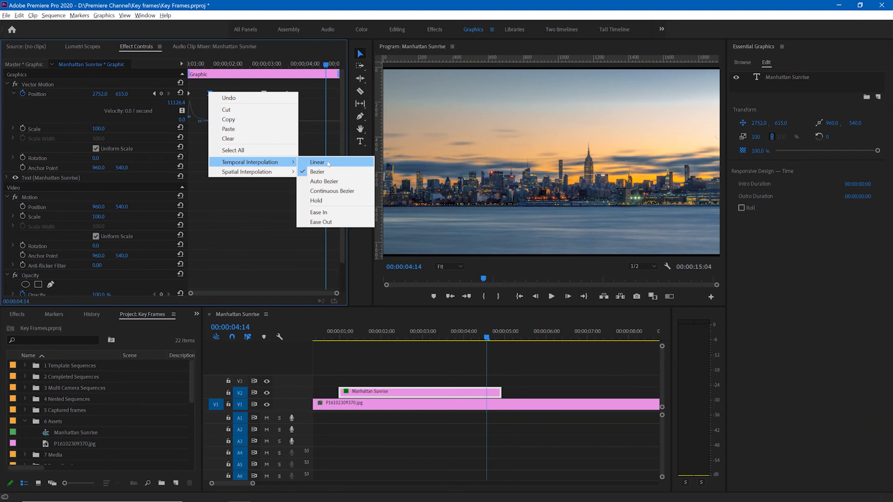
click(315, 163)
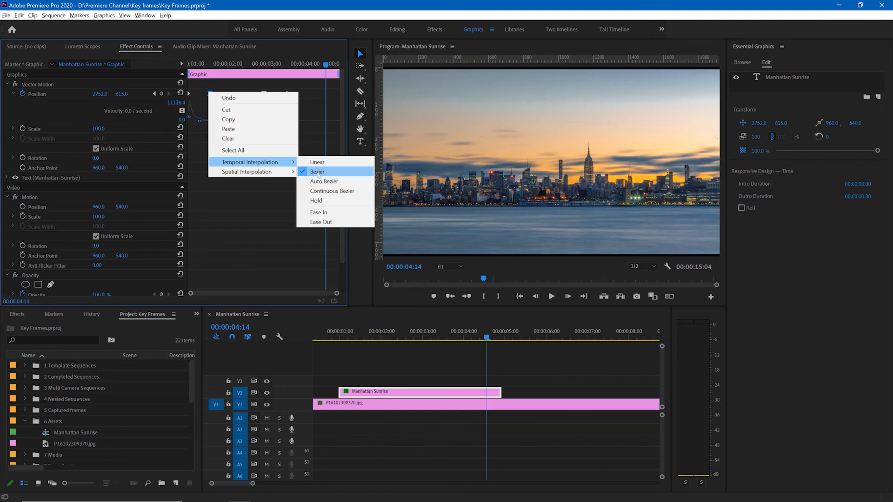
click(327, 182)
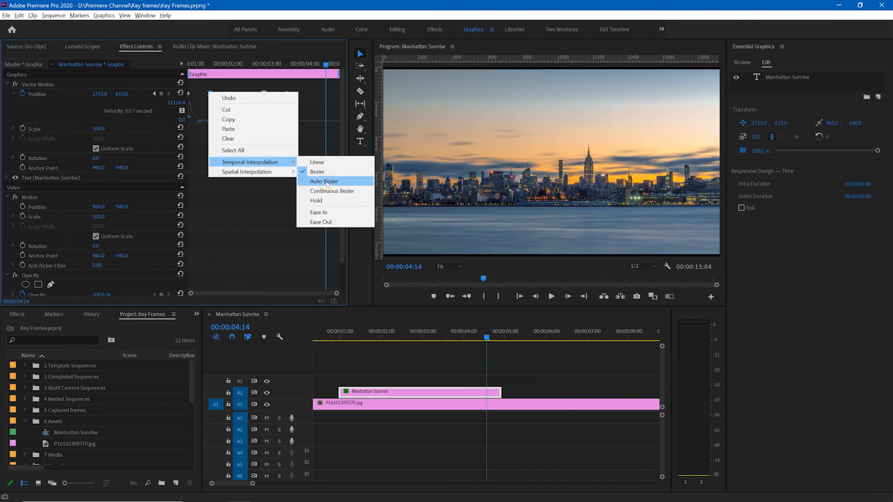